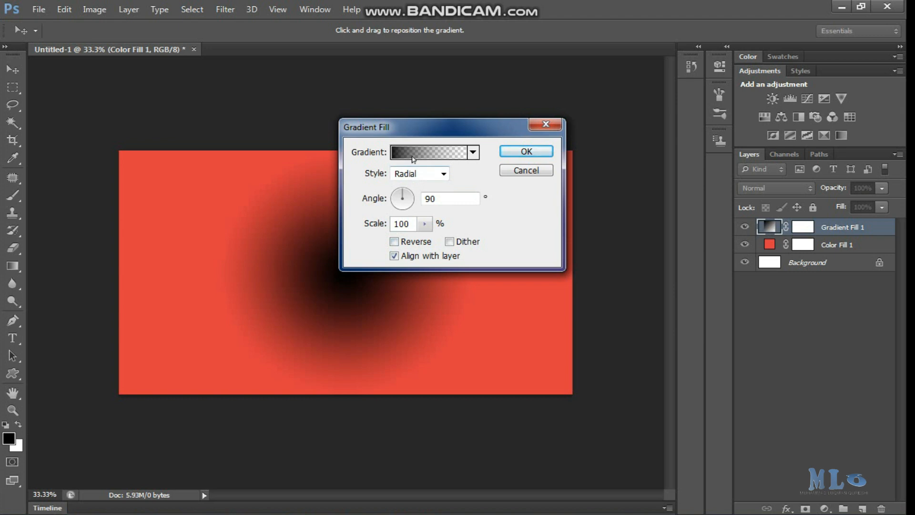
Change the radial gradient's starting colour stop from black to white (ffffff) and accept the edited gradient.
click(394, 294)
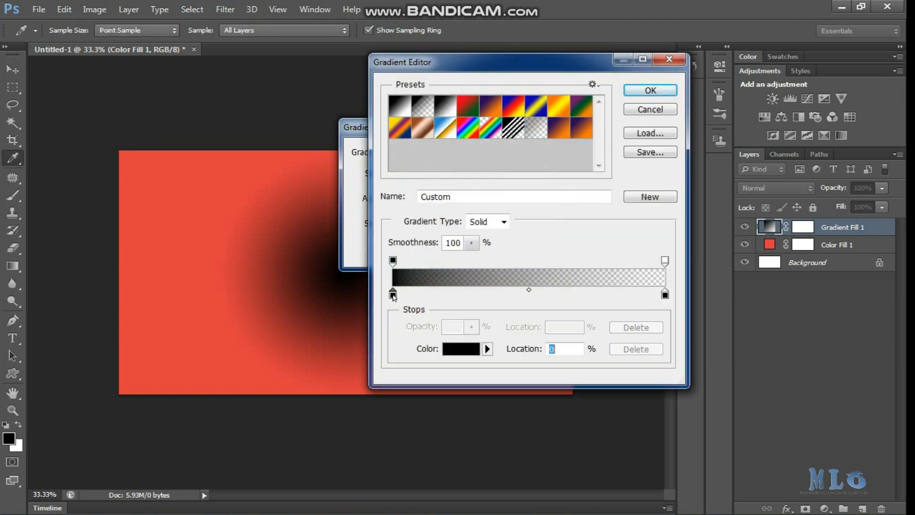
click(455, 351)
click(604, 101)
drag(604, 101, 581, 80)
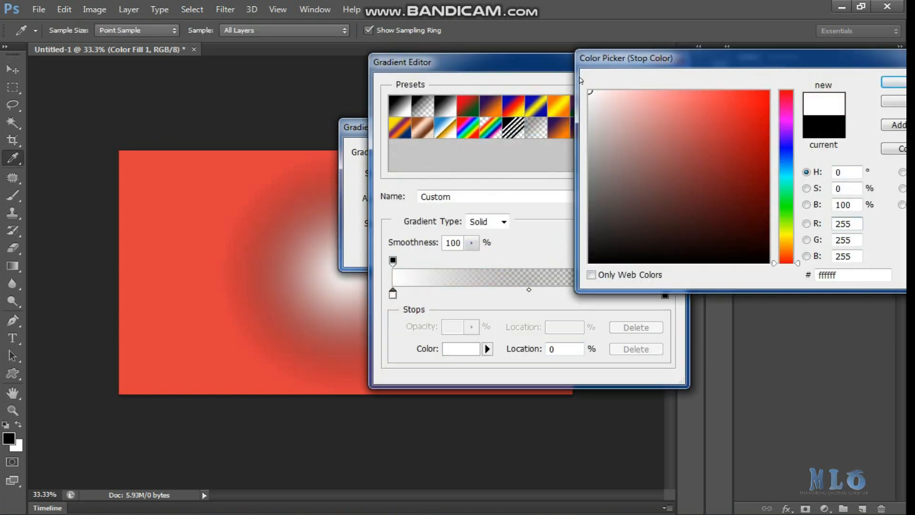
click(892, 82)
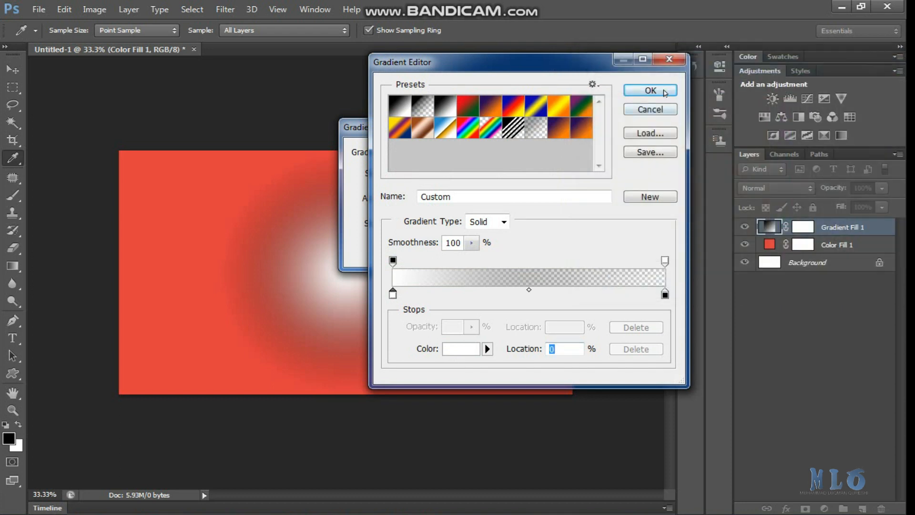
click(649, 90)
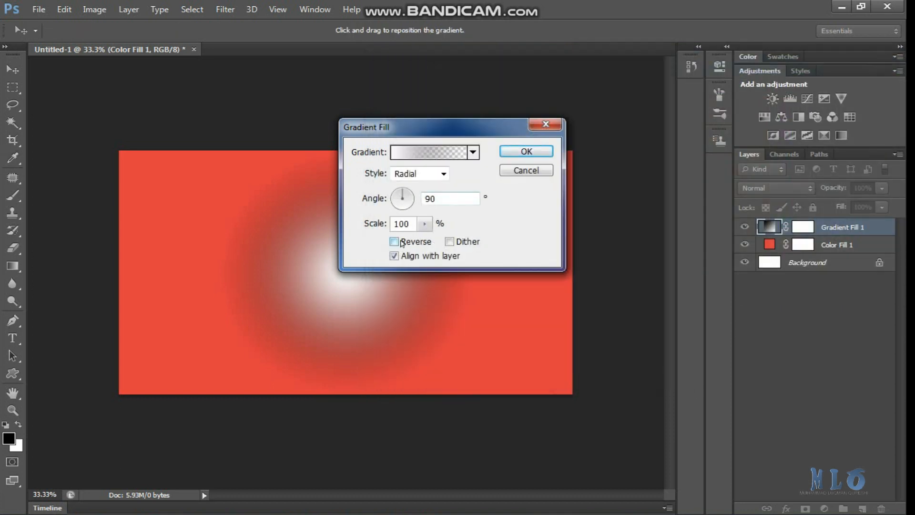
Set the gradient fill's angle to -26.57° and its scale to 110%, and apply the fill.
mouse_move(412, 200)
mouse_down()
mouse_move(405, 211)
mouse_move(416, 206)
mouse_up()
click(424, 223)
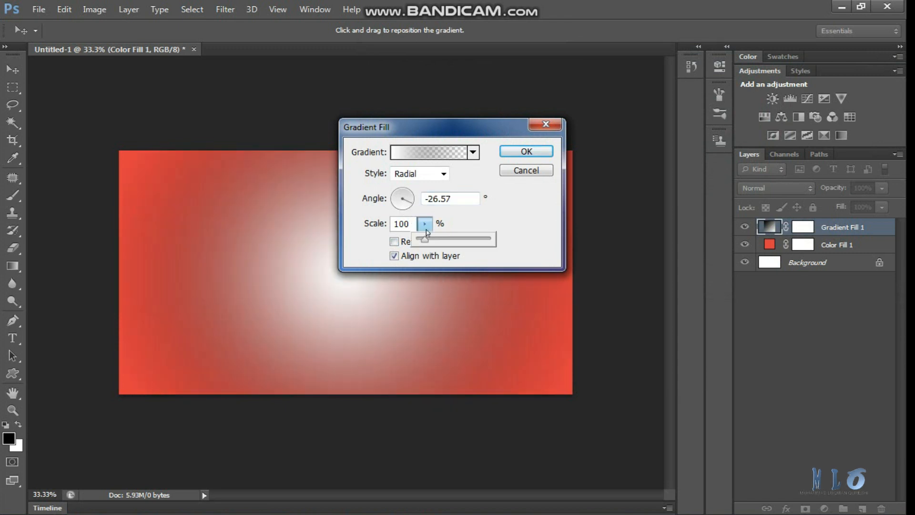
drag(426, 242, 425, 242)
click(526, 151)
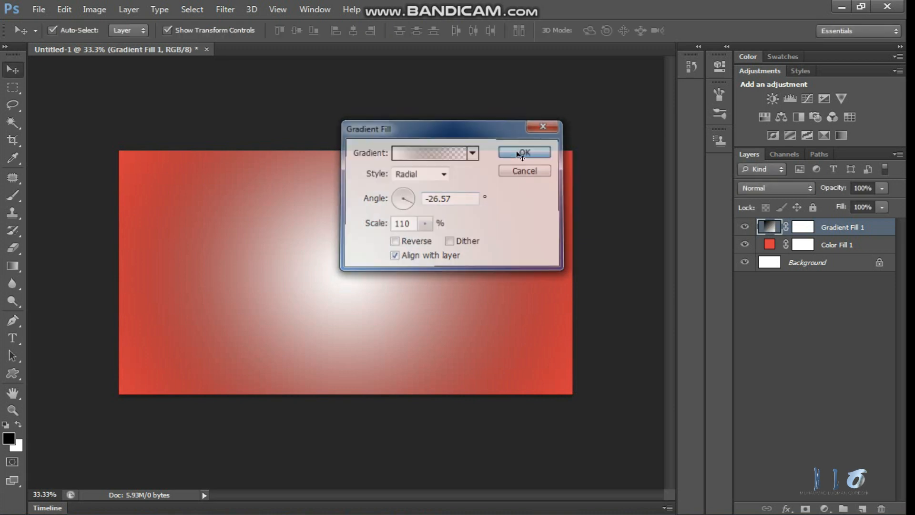
Add a text layer containing the letter "L" in Vipnagorgialla at 72 pt on the canvas.
click(13, 339)
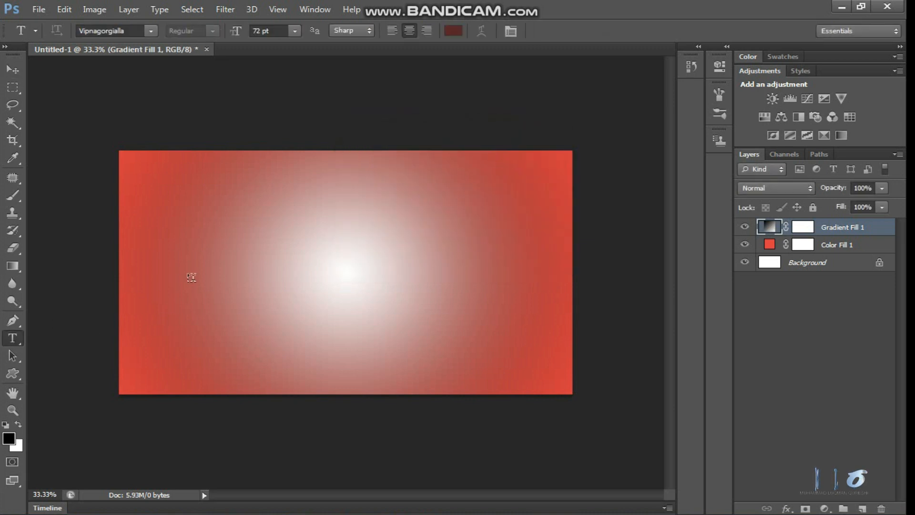
click(277, 248)
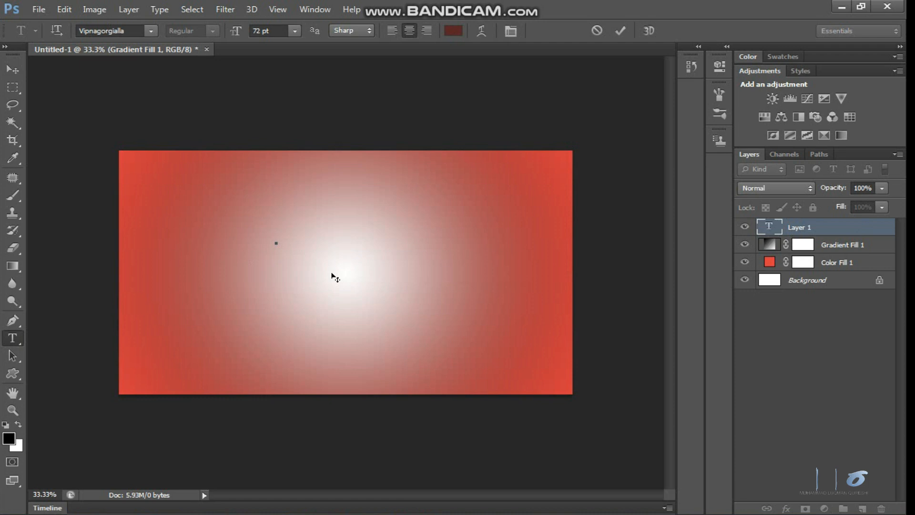
text(L)
click(620, 31)
Enlarge the letter L to about 1065% width and 1211% height and place it at the canvas centre.
click(13, 69)
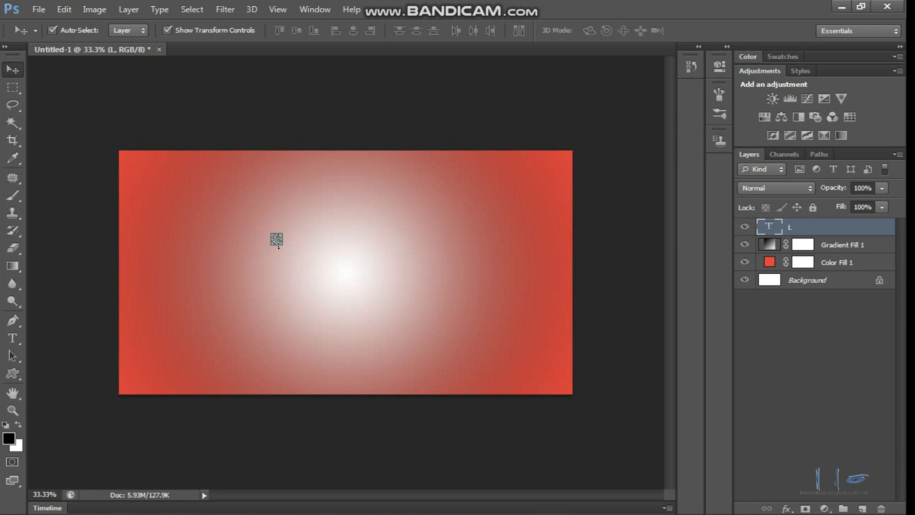
drag(282, 246, 357, 365)
drag(312, 321, 349, 257)
drag(388, 299, 397, 365)
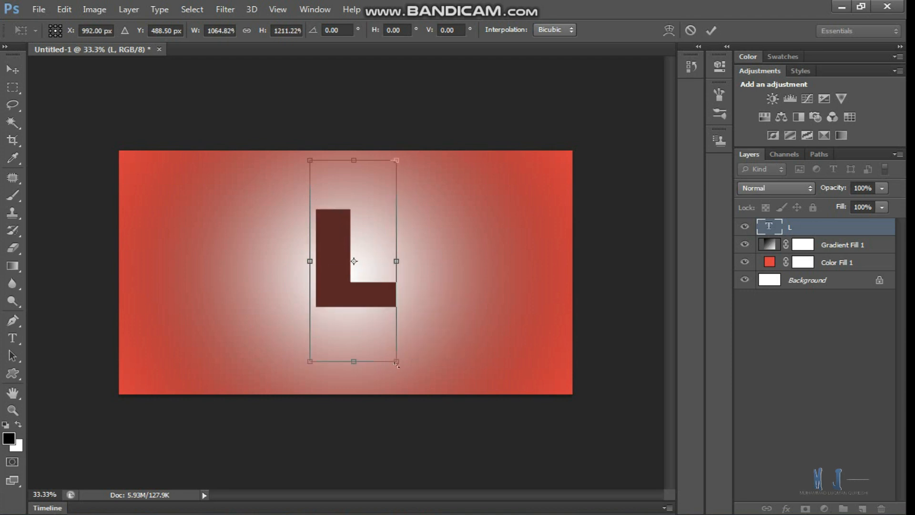
drag(363, 301, 354, 295)
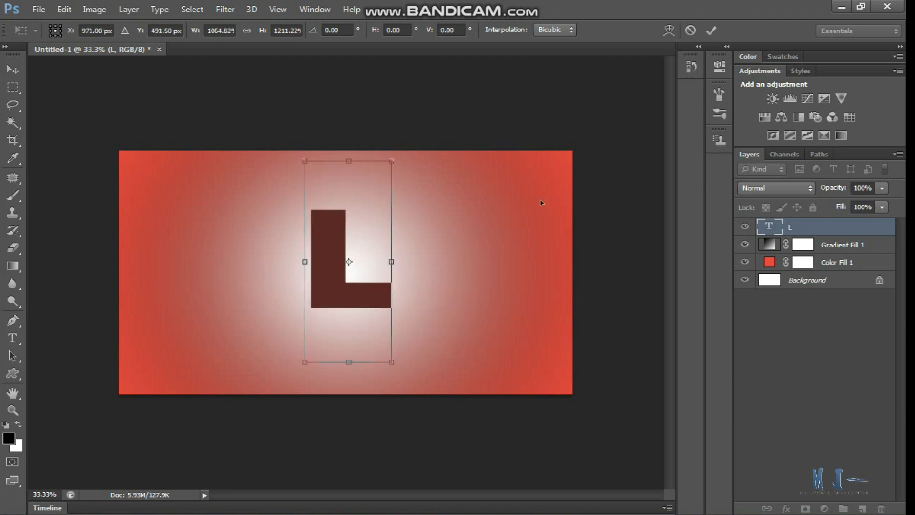
click(711, 31)
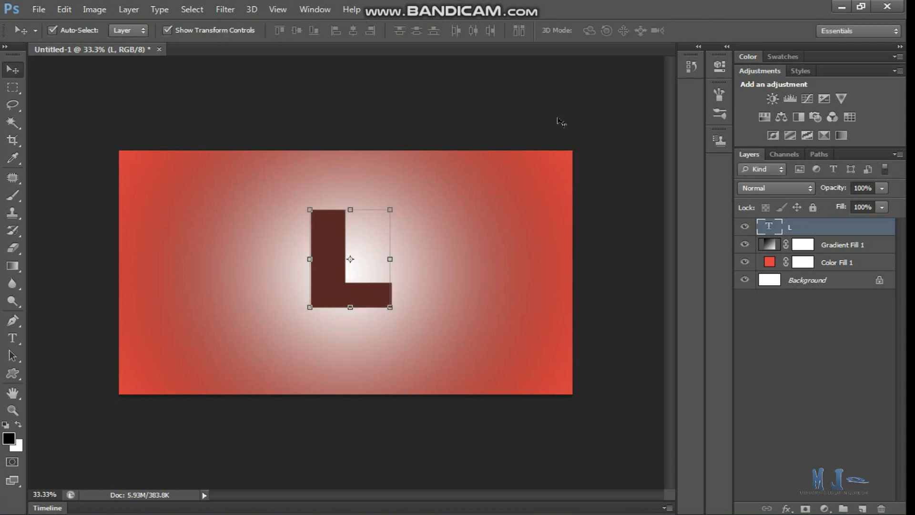
Recolour the letter L with the red d03a3a sampled from the canvas corner and commit the text edit.
click(13, 338)
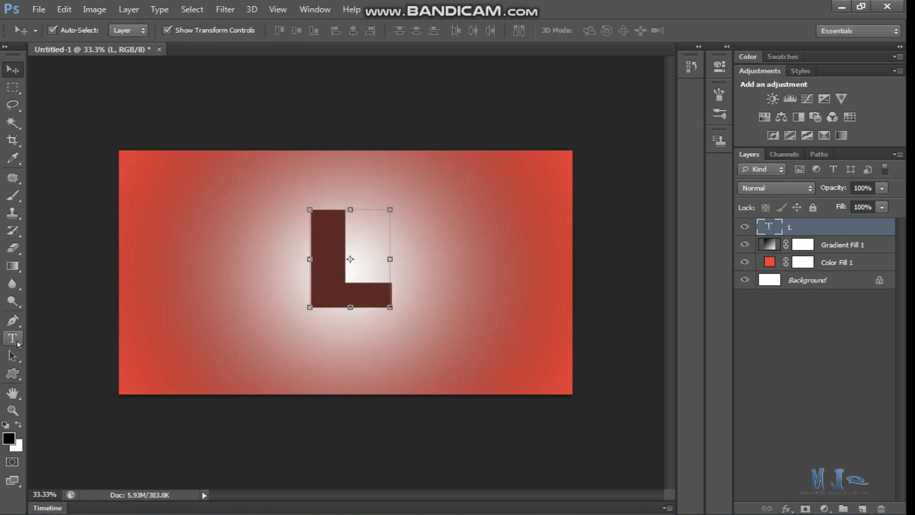
drag(387, 271, 321, 253)
click(453, 32)
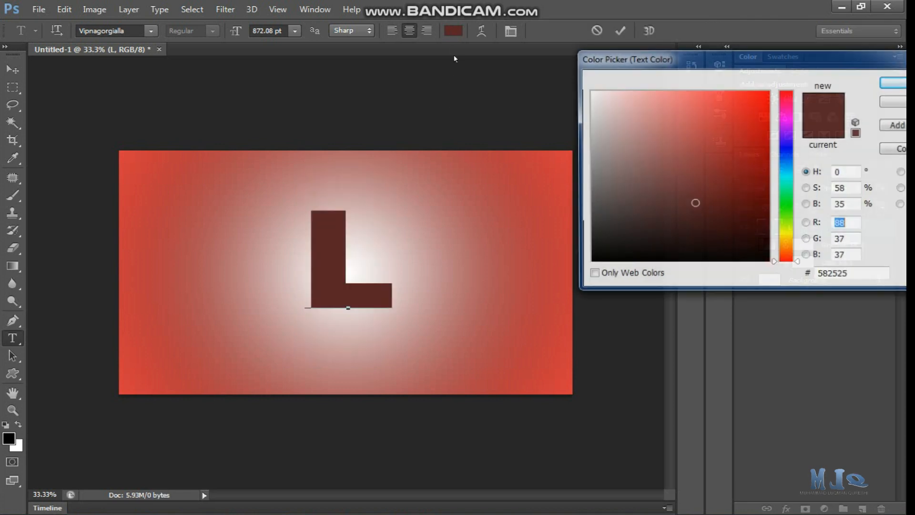
click(131, 162)
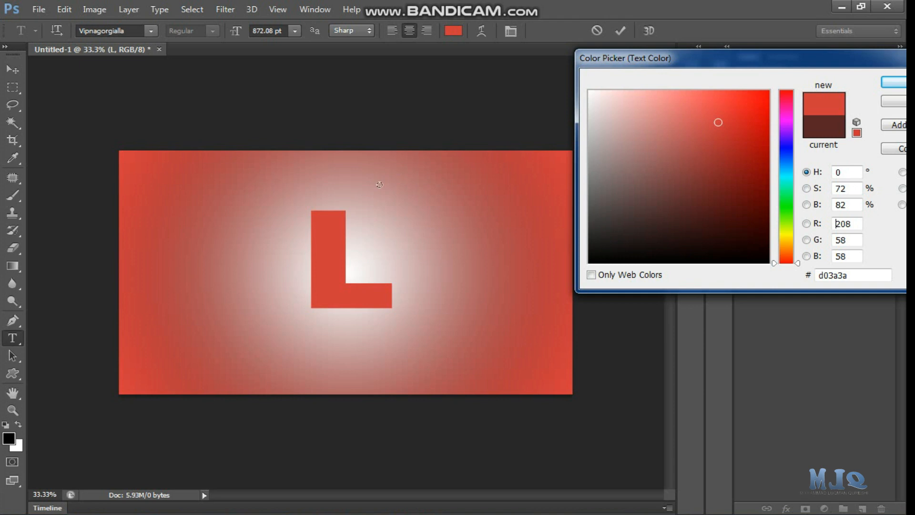
click(899, 85)
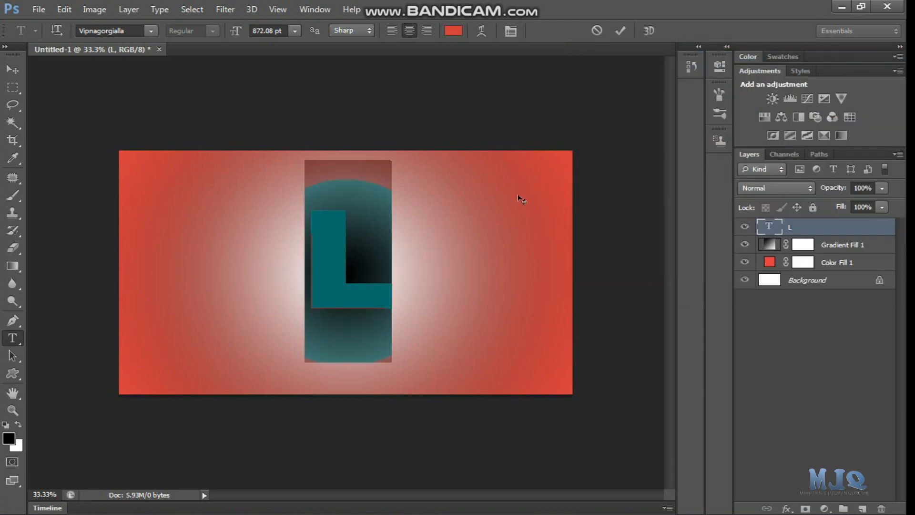
click(357, 228)
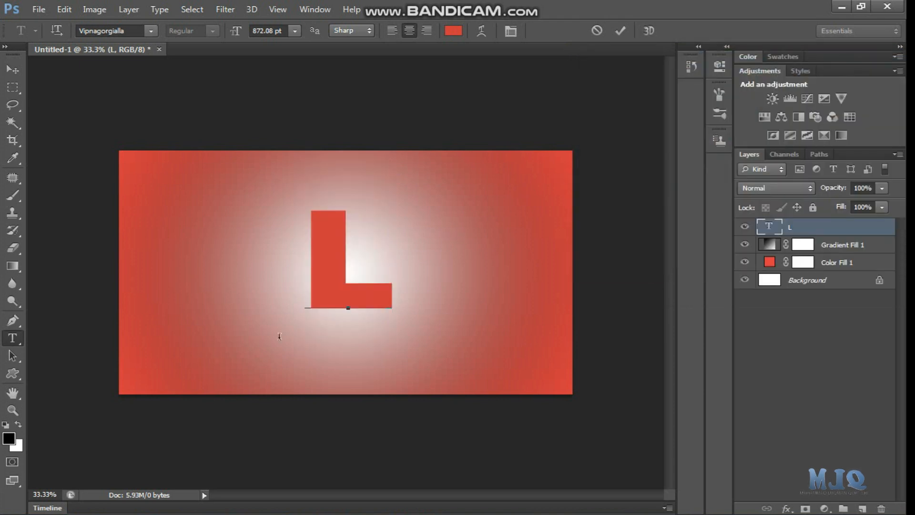
click(43, 11)
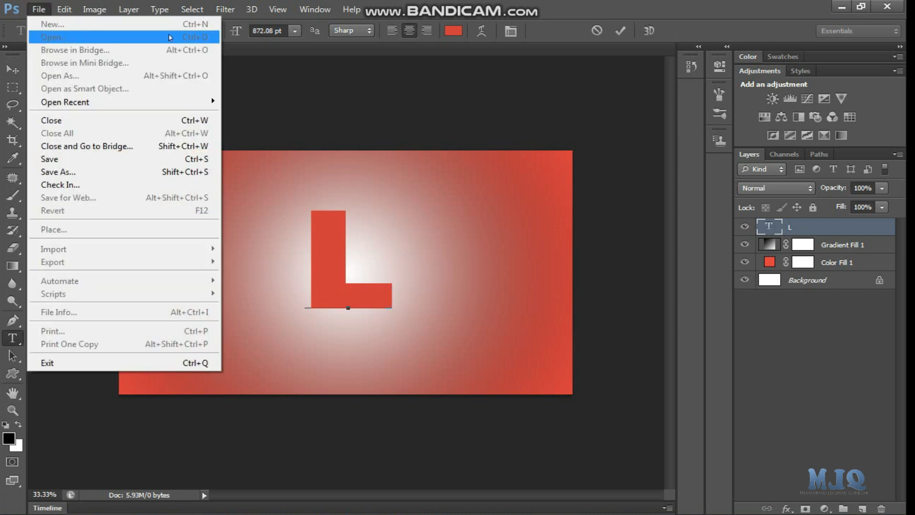
click(269, 96)
click(620, 31)
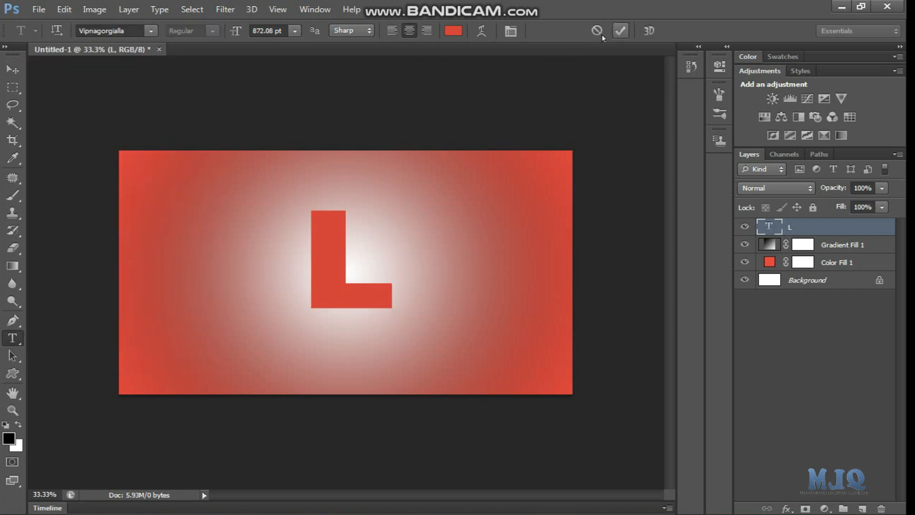
Open the photo images (13) from the Desktop.
click(39, 10)
click(47, 37)
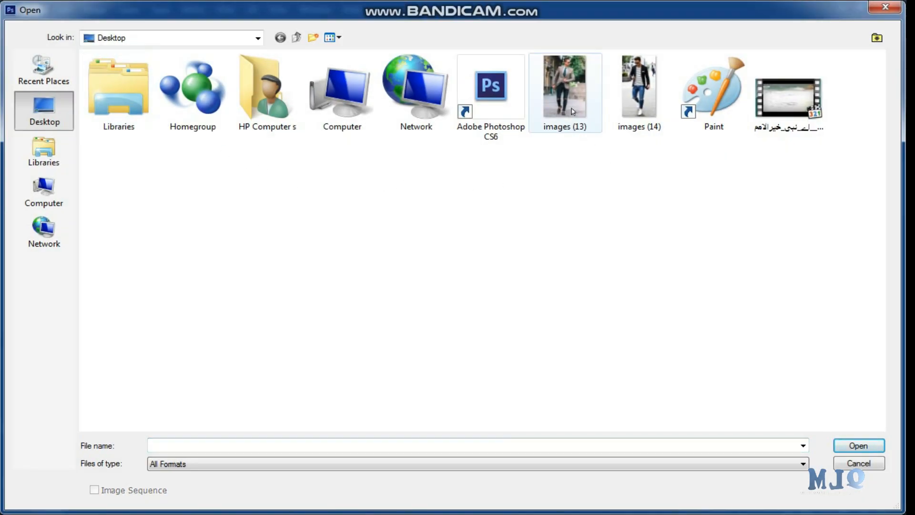
double_click(570, 92)
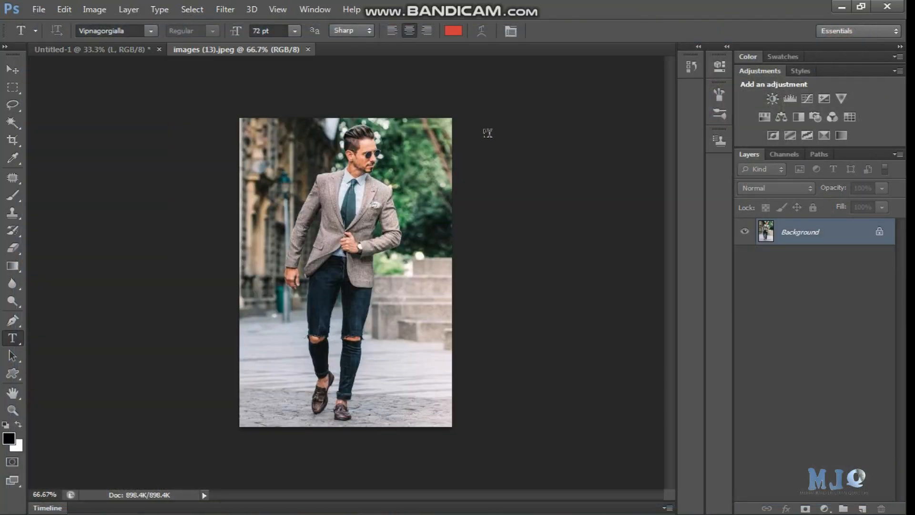
Select the man's shoes and lower legs with the Quick Selection tool and subtract the excess beside the raised ankle.
click(13, 69)
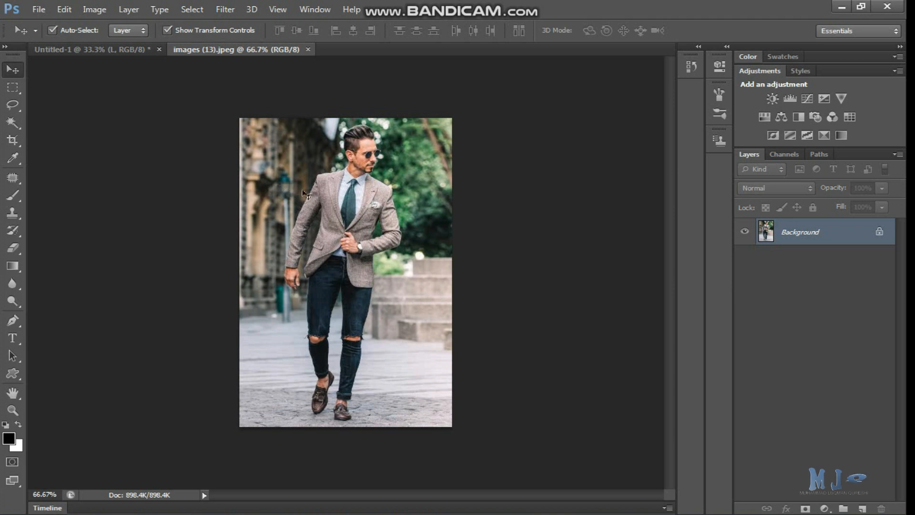
key(ctrl+plus)
key(ctrl+plus)
drag(359, 274, 353, 52)
drag(357, 211, 344, 186)
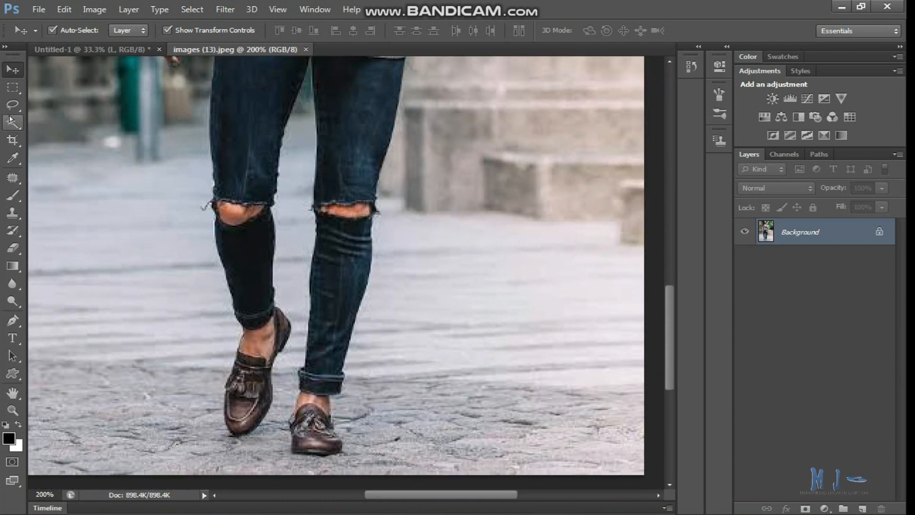
mouse_move(11, 119)
mouse_down()
mouse_move(49, 138)
mouse_move(50, 126)
mouse_up()
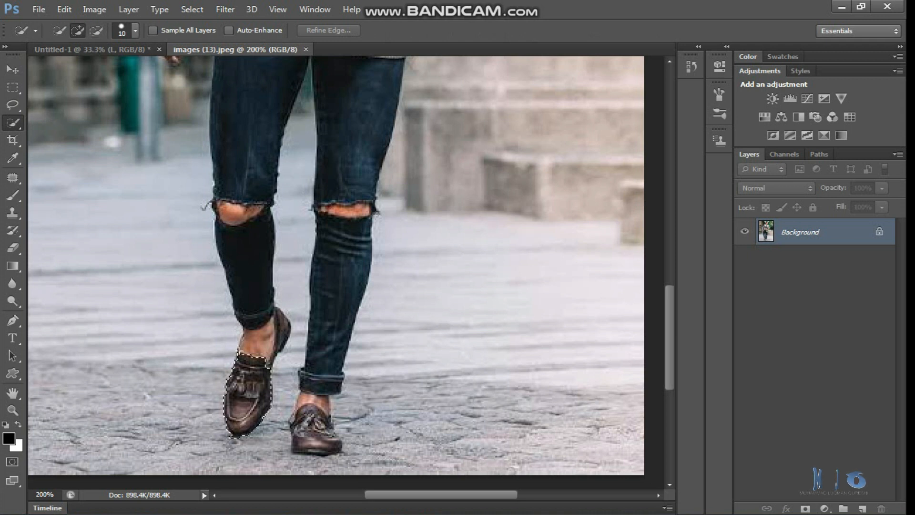
drag(255, 323, 250, 299)
click(282, 330)
mouse_move(314, 439)
mouse_down()
mouse_move(309, 385)
mouse_move(323, 348)
mouse_up()
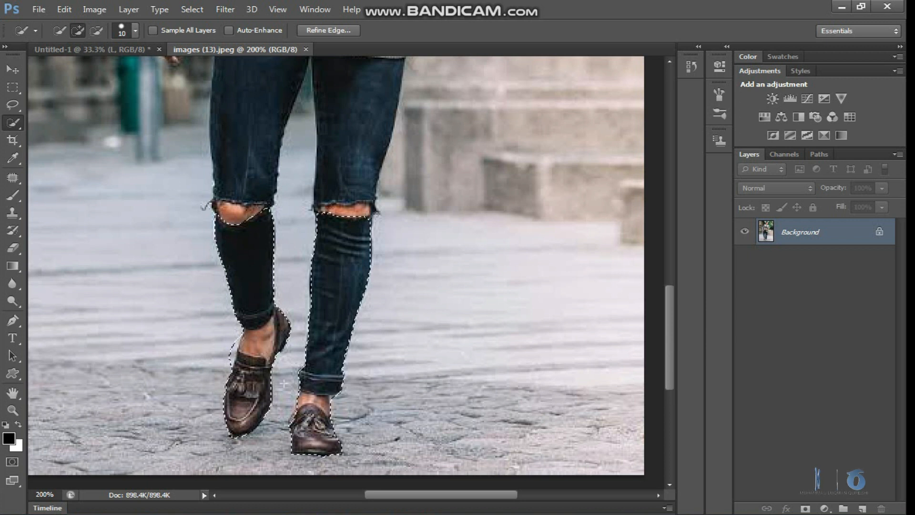
click(97, 30)
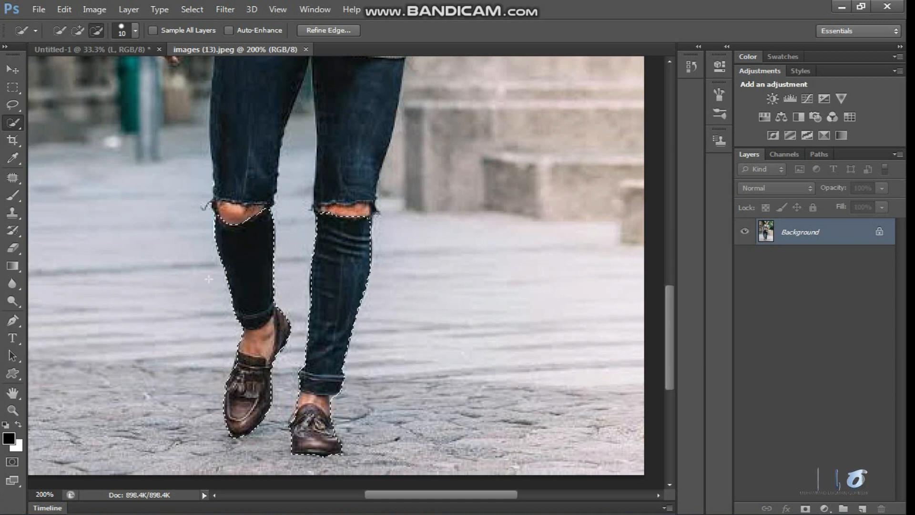
Add the upper part of the man's jeans, from the knees to the waist, to the selection.
drag(247, 205, 202, 280)
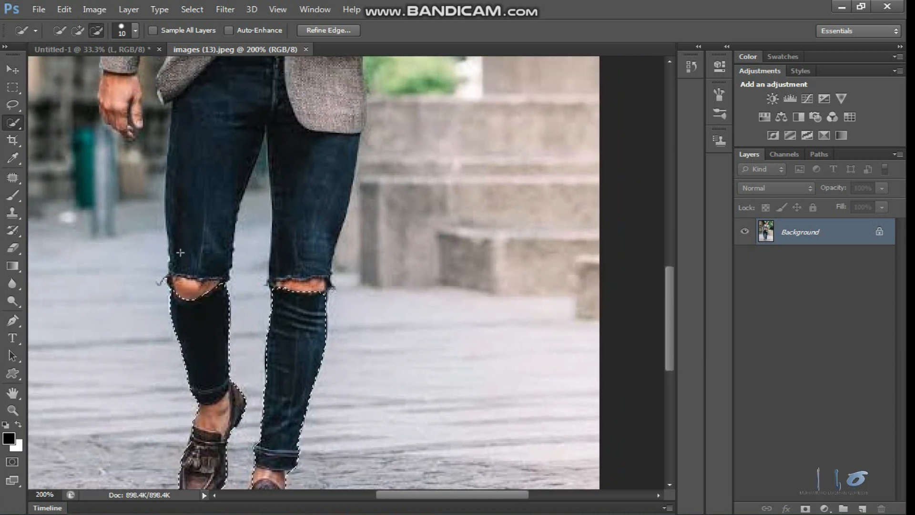
click(75, 35)
mouse_move(205, 213)
mouse_down()
mouse_move(201, 172)
mouse_move(288, 157)
mouse_move(299, 228)
mouse_up()
Subtract the background gap between the man's thighs from the selection with a brush size of 1.
click(97, 31)
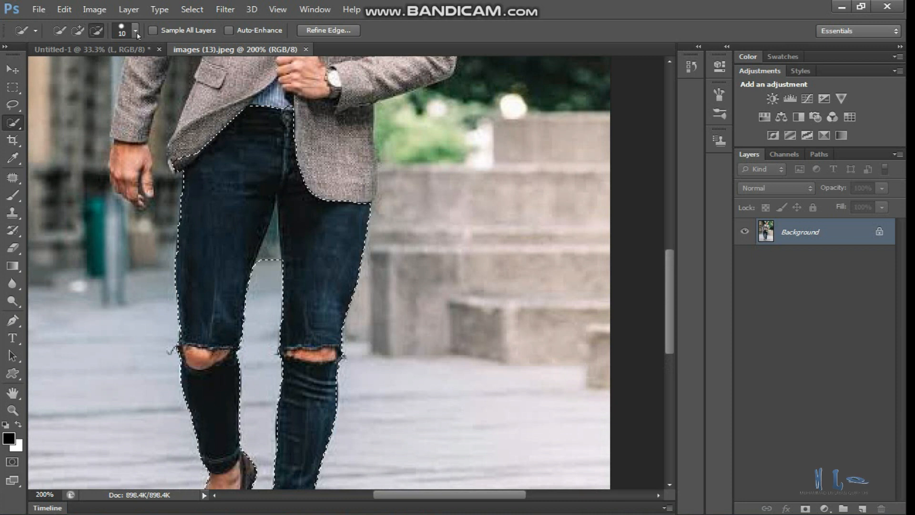
key(bracketleft)
click(273, 228)
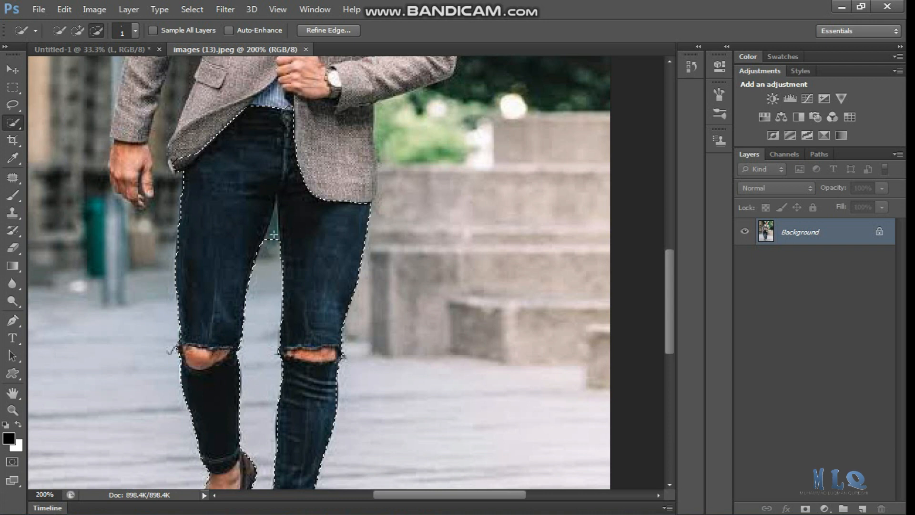
click(277, 209)
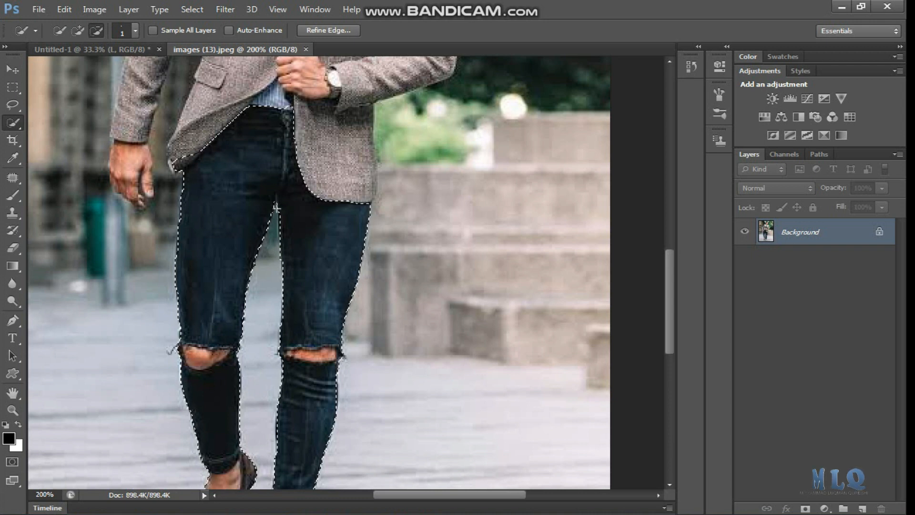
Add the man's hanging hand and lower sleeve to the selection with a brush size of 5.
drag(268, 163, 290, 276)
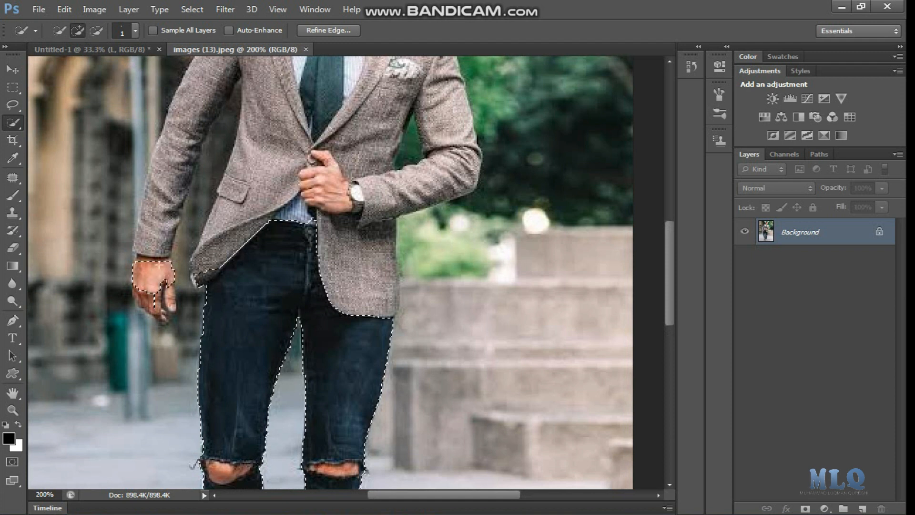
key(])
drag(151, 299, 165, 322)
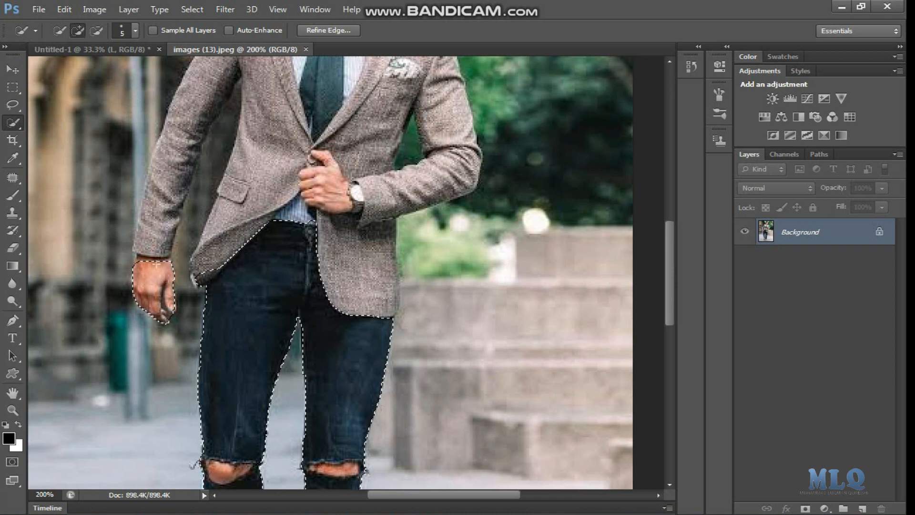
drag(162, 227, 173, 178)
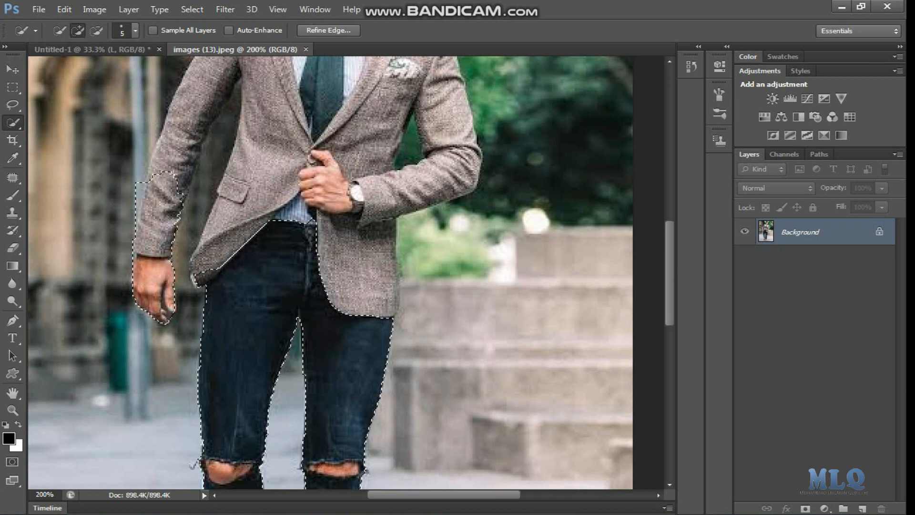
Subtract the background strip along the outer edge of the hanging arm's lower sleeve with a brush size of 5.
key(ctrl+plus)
drag(138, 257, 212, 243)
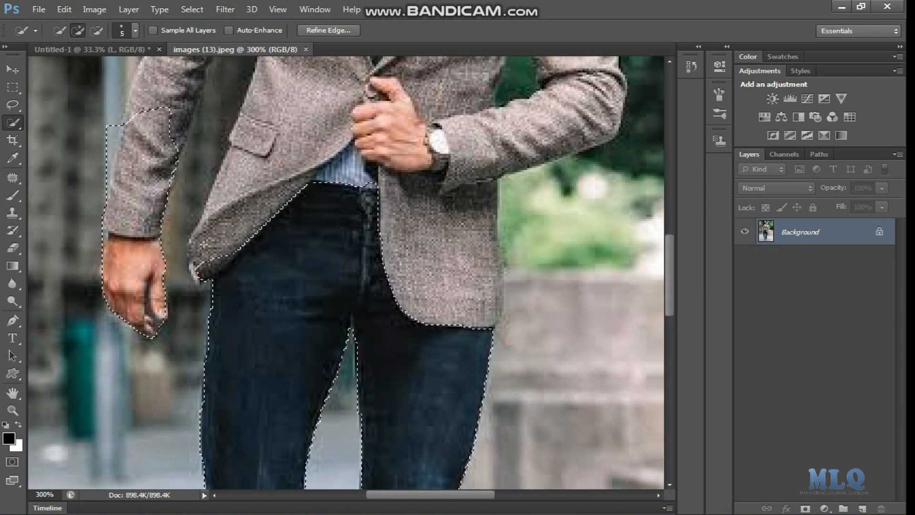
key(ctrl+plus)
drag(108, 252, 232, 268)
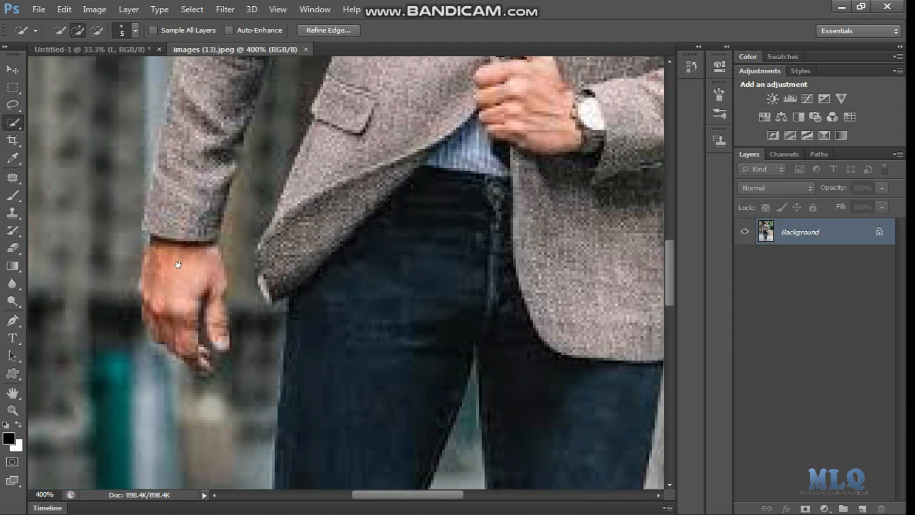
click(101, 31)
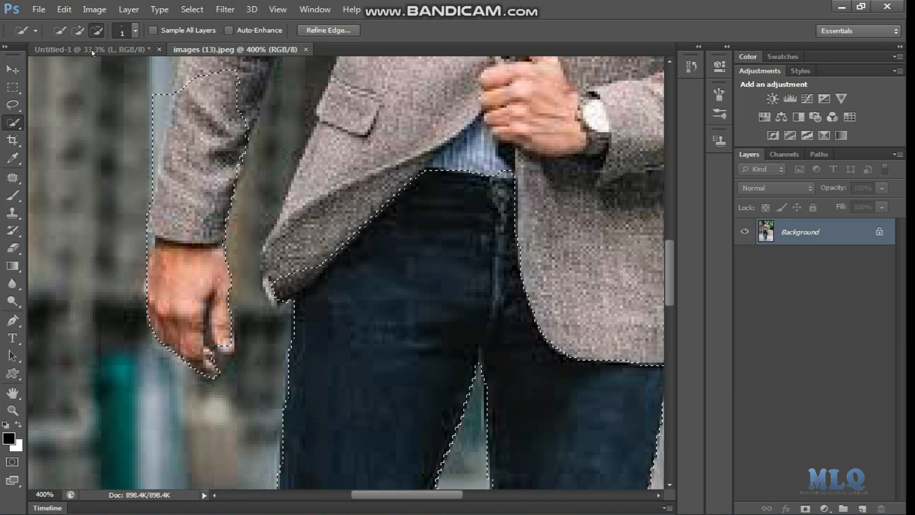
click(78, 30)
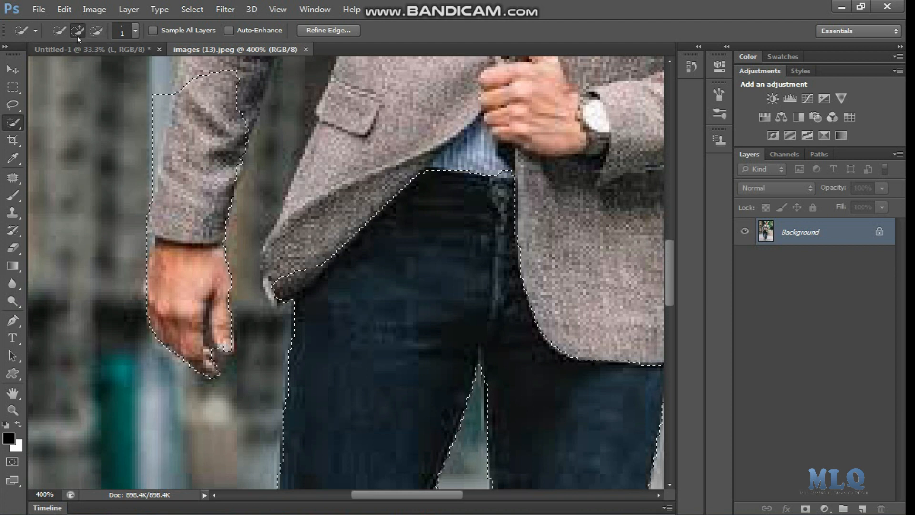
click(97, 30)
key(bracketright)
key(bracketright)
key(bracketright)
drag(155, 96, 154, 105)
mouse_move(147, 155)
mouse_down()
mouse_move(157, 200)
mouse_move(143, 238)
mouse_up()
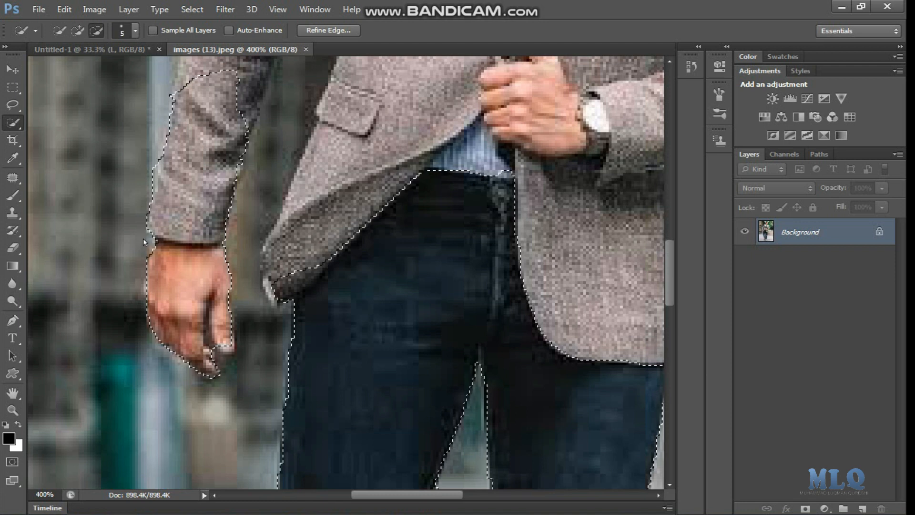
Add the upper sleeve and jacket to the selection and subtract the background gap between the hanging arm and the jacket.
drag(262, 178, 224, 336)
click(78, 31)
mouse_move(162, 224)
mouse_down()
mouse_move(172, 193)
mouse_move(195, 175)
mouse_up()
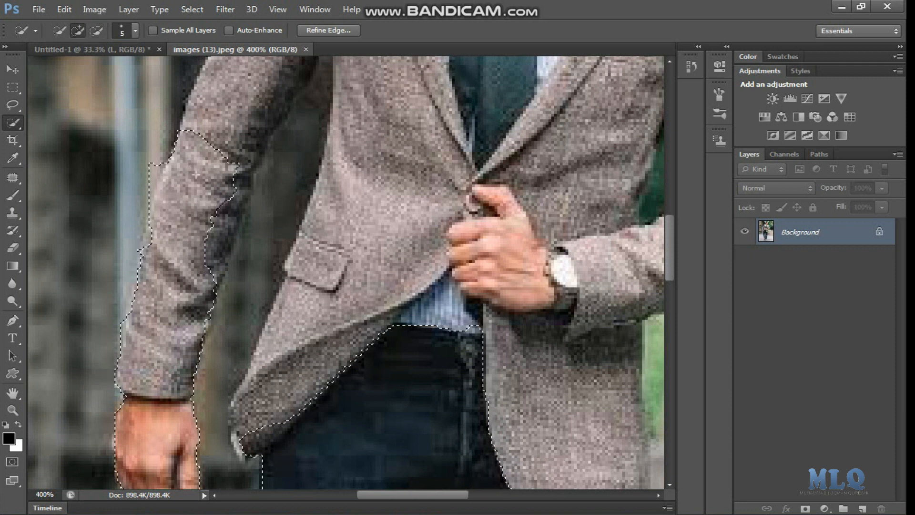
drag(196, 272, 214, 204)
drag(215, 254, 236, 197)
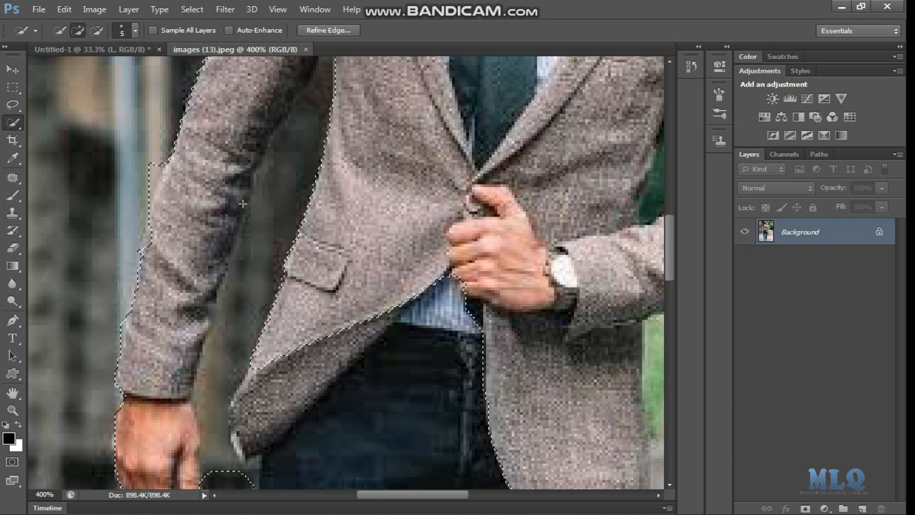
click(97, 30)
mouse_move(300, 107)
mouse_down()
mouse_move(280, 184)
mouse_move(222, 303)
mouse_move(212, 345)
mouse_up()
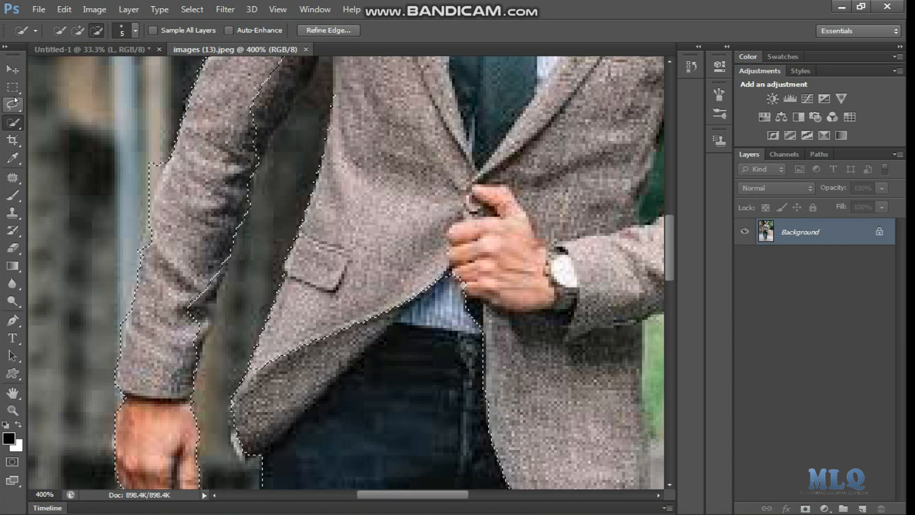
Add the bent arm and tie to the selection and copy the selected man to a new layer.
key(ctrl+minus)
key(ctrl+minus)
key(ctrl+minus)
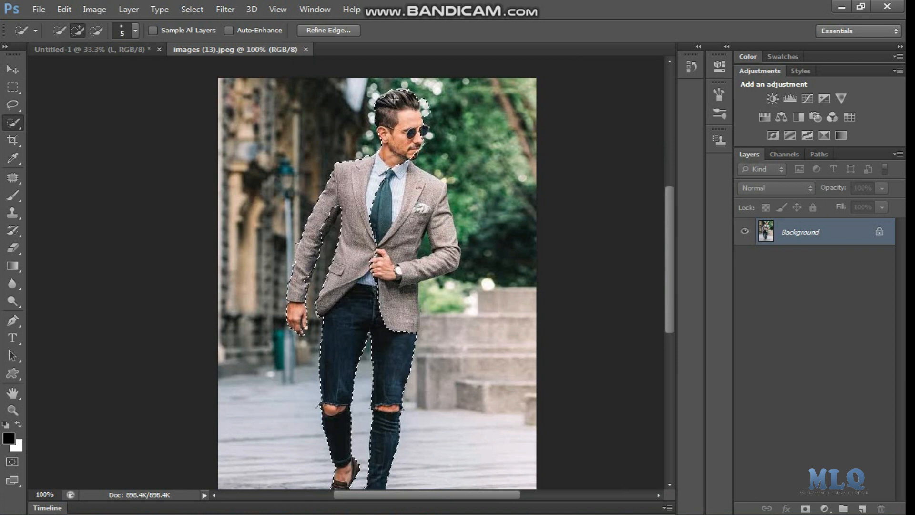
mouse_move(404, 224)
mouse_down()
mouse_move(425, 213)
mouse_move(443, 229)
mouse_move(446, 255)
mouse_move(426, 265)
mouse_up()
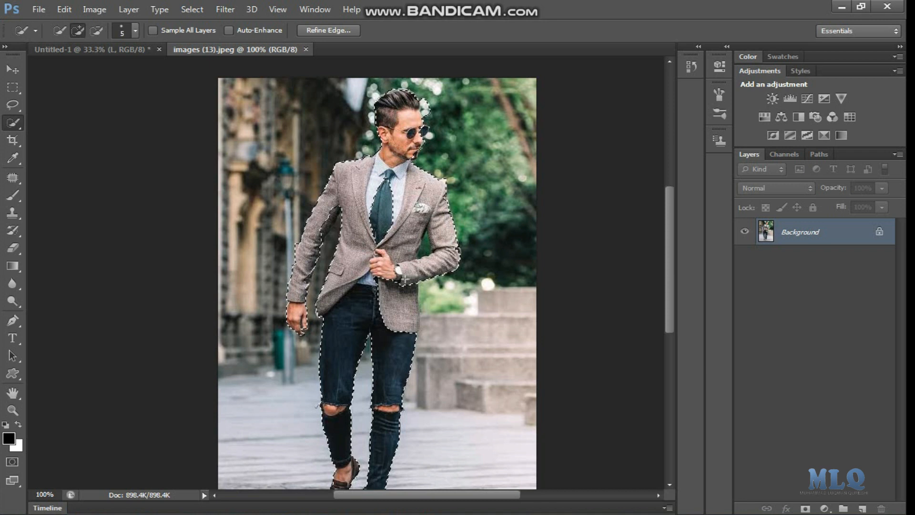
mouse_move(384, 198)
mouse_down()
mouse_move(381, 222)
mouse_move(328, 237)
mouse_up()
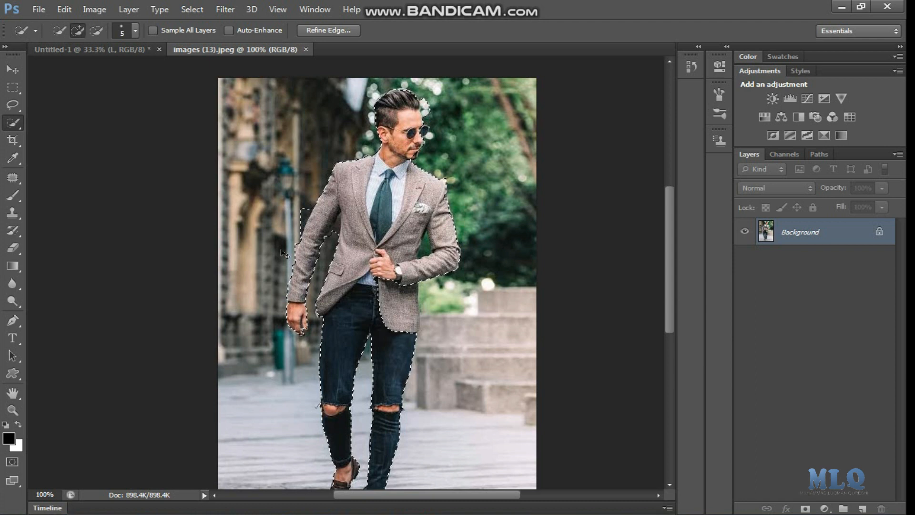
key(ctrl+j)
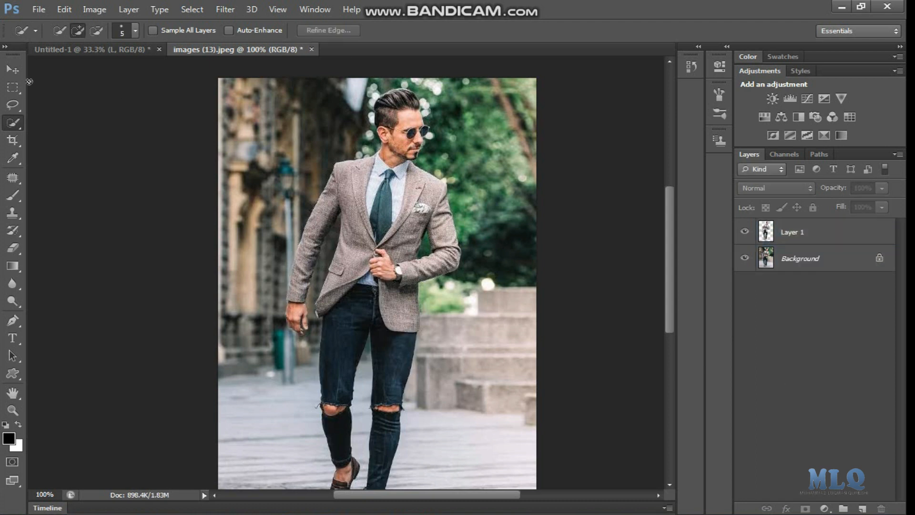
Copy the cut-out man's layer into the Untitled-1 document with the Move tool.
key(v)
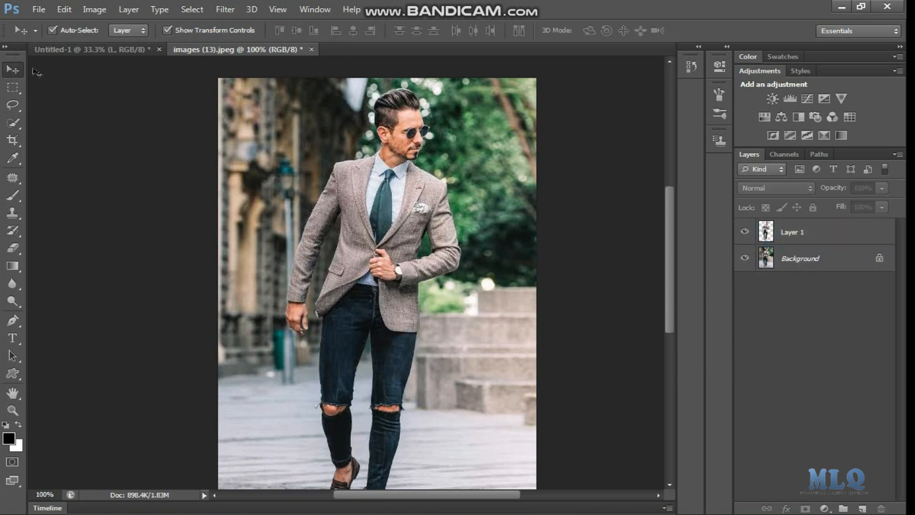
click(790, 232)
drag(405, 222, 85, 55)
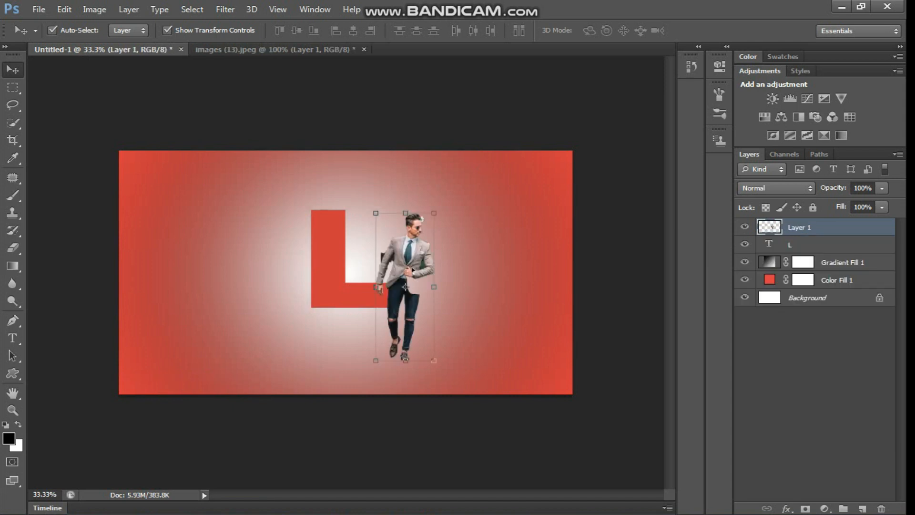
Delete the cut-out man's layer from both Untitled-1 and images (13).jpeg.
drag(361, 255, 256, 225)
key(Delete)
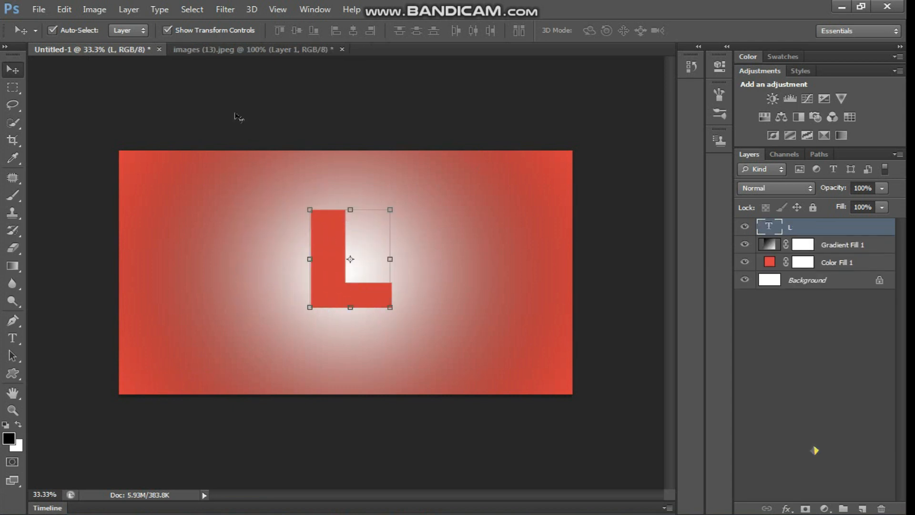
click(248, 53)
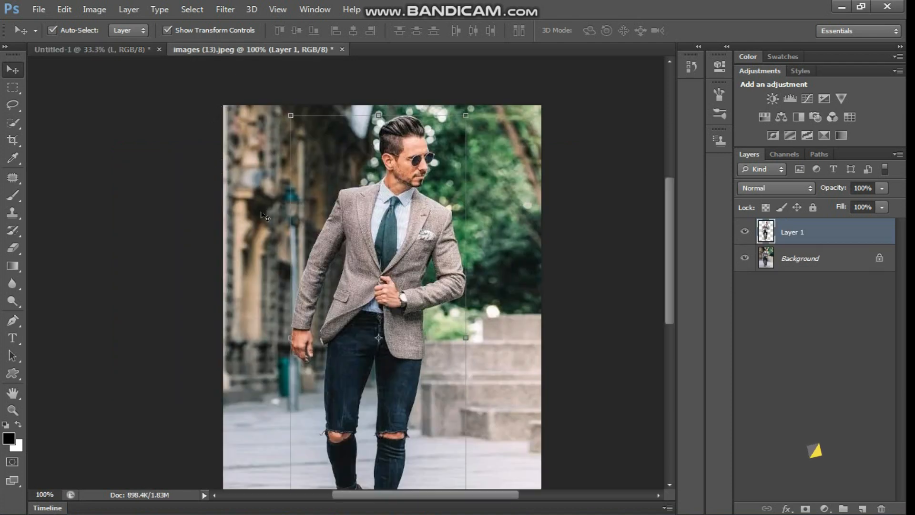
drag(394, 259, 310, 243)
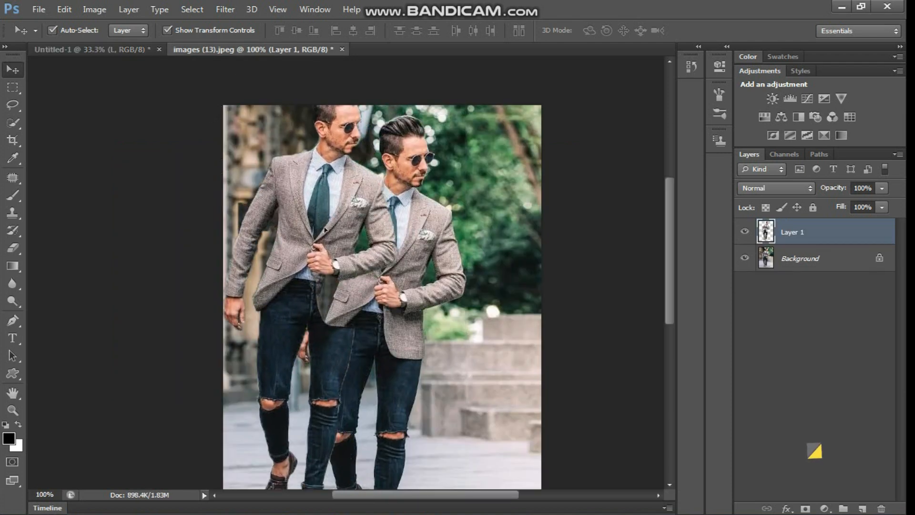
key(Delete)
Copy the whole uncut photo into the Untitled-1 document and place it over the upright of the letter L.
click(13, 122)
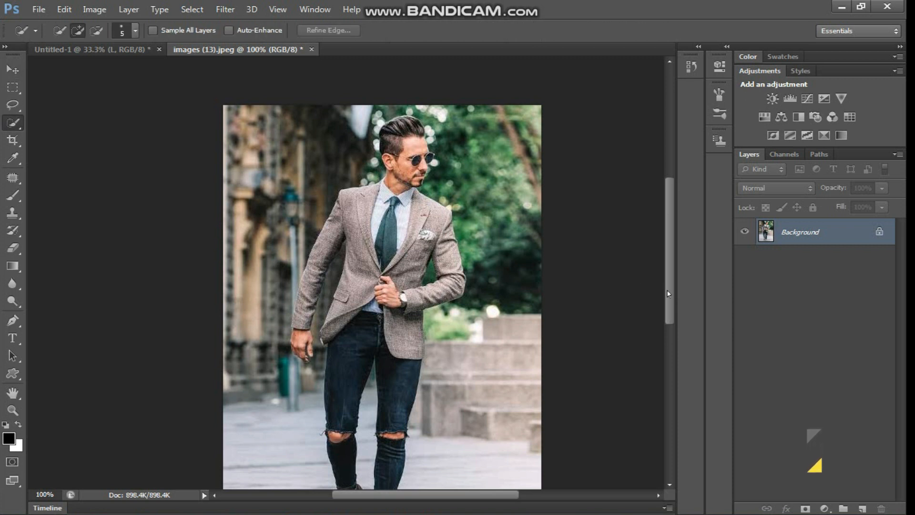
key(v)
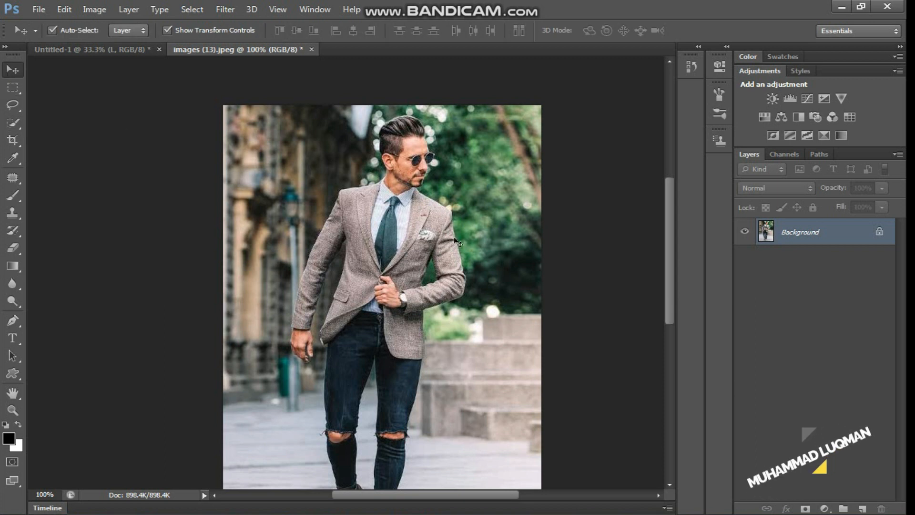
drag(432, 250, 248, 153)
drag(332, 232, 315, 213)
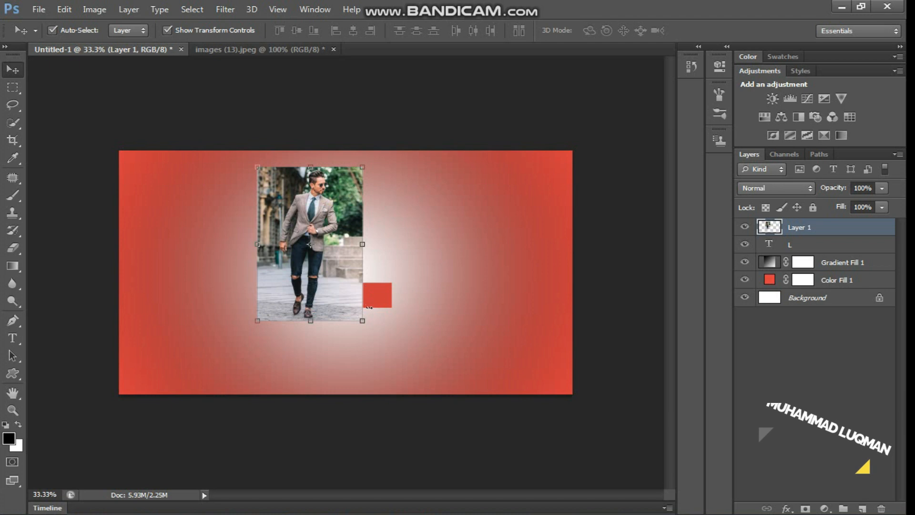
Scale the photo to 104.68% width and 110.98% height and apply the transformation.
key(ctrl+t)
drag(364, 318, 371, 337)
key(ctrl+plus)
key(ctrl+plus)
key(ctrl+plus)
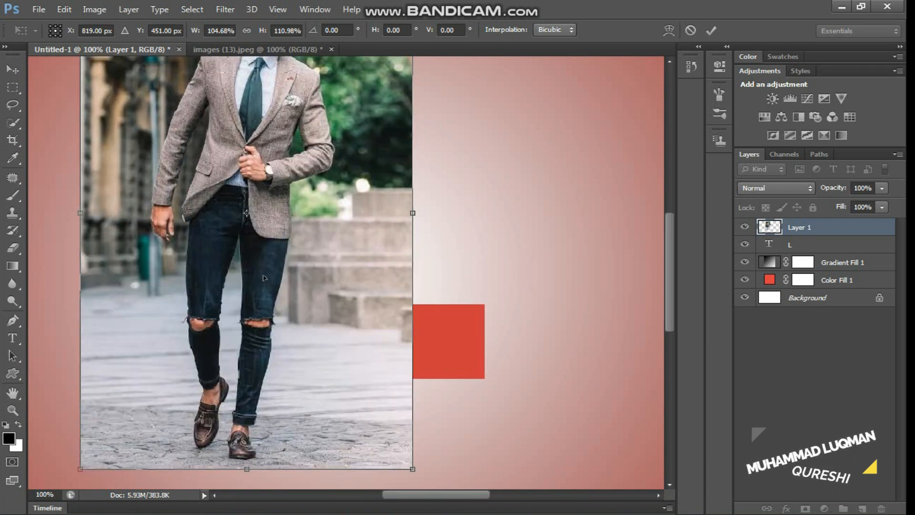
click(13, 104)
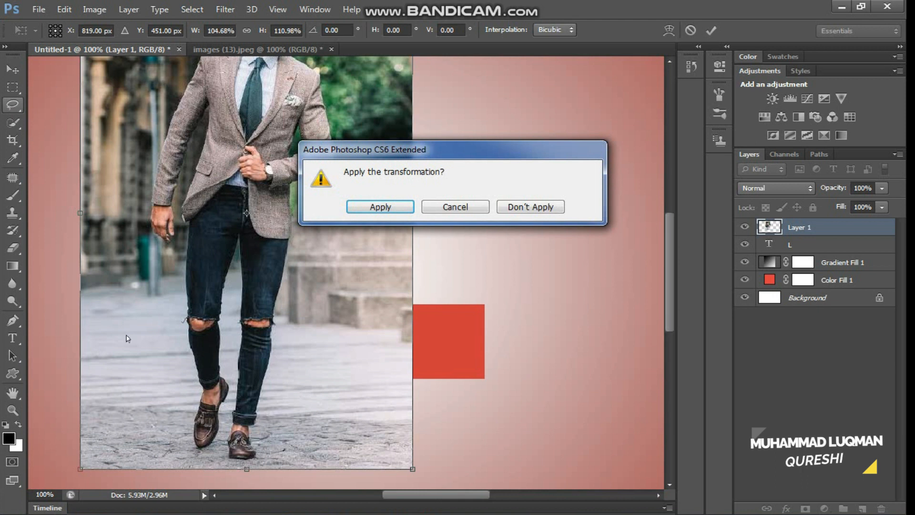
click(380, 207)
Outline the background outside the man's leg on the hanging-arm side, down to the shoes, with the Magnetic Lasso and delete it.
click(20, 112)
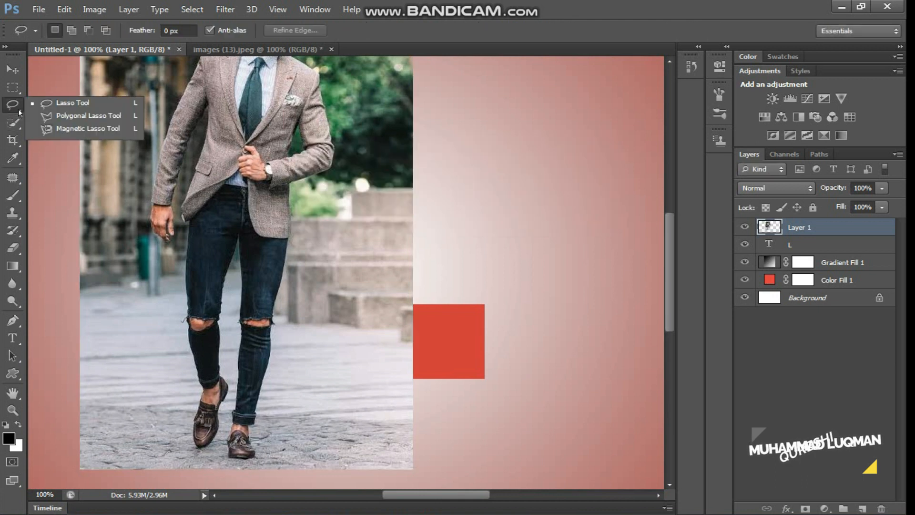
click(49, 128)
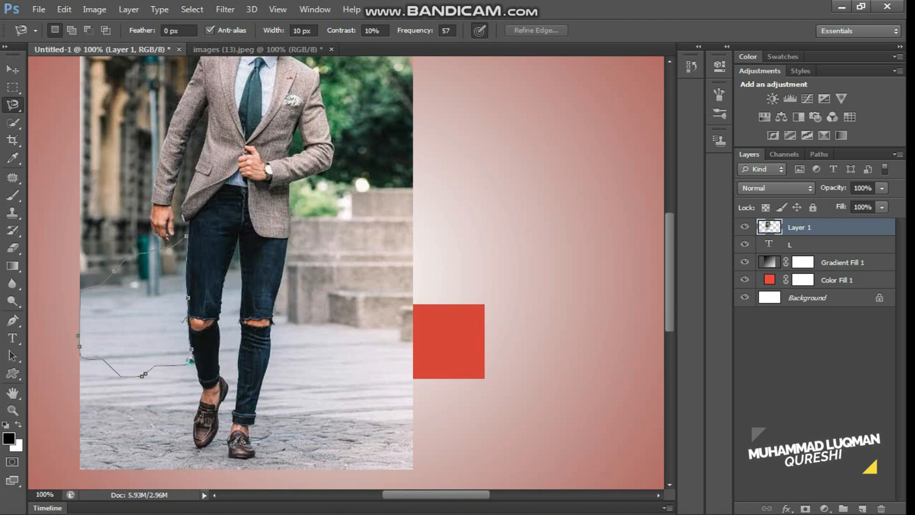
click(195, 365)
key(Delete)
key(ctrl+d)
click(185, 355)
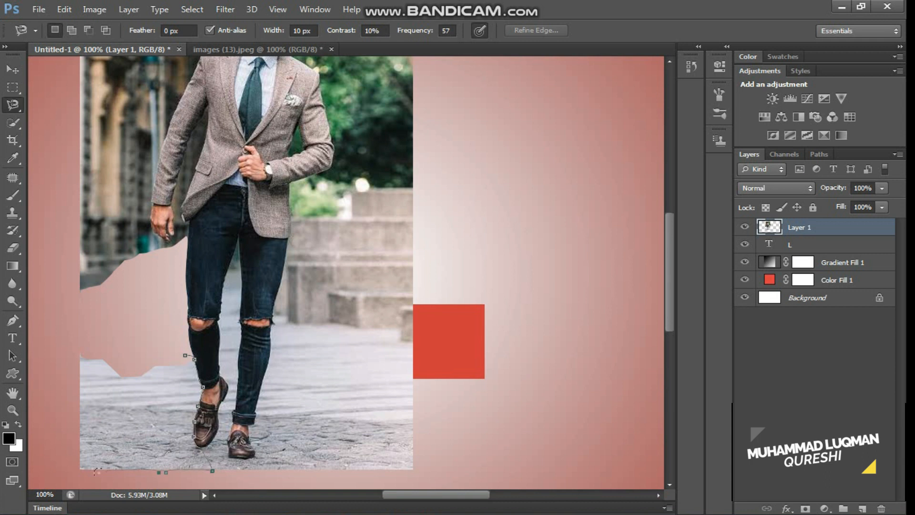
double_click(106, 324)
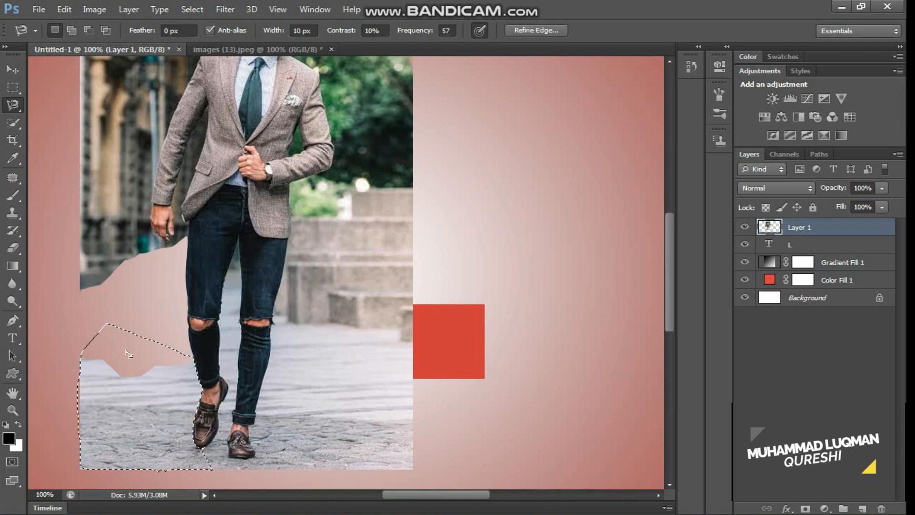
Outline the background beside the other leg, from below the bent arm to the shoe, delete it and deselect.
click(257, 453)
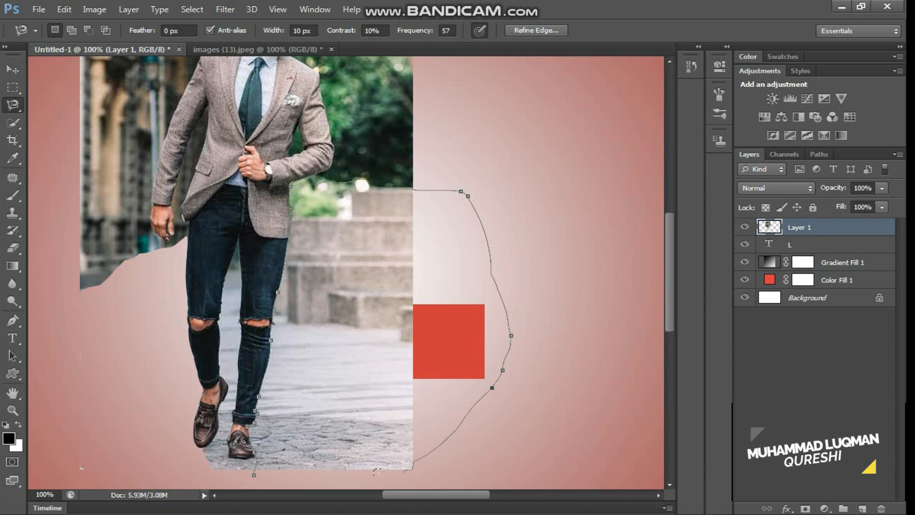
click(253, 474)
key(Delete)
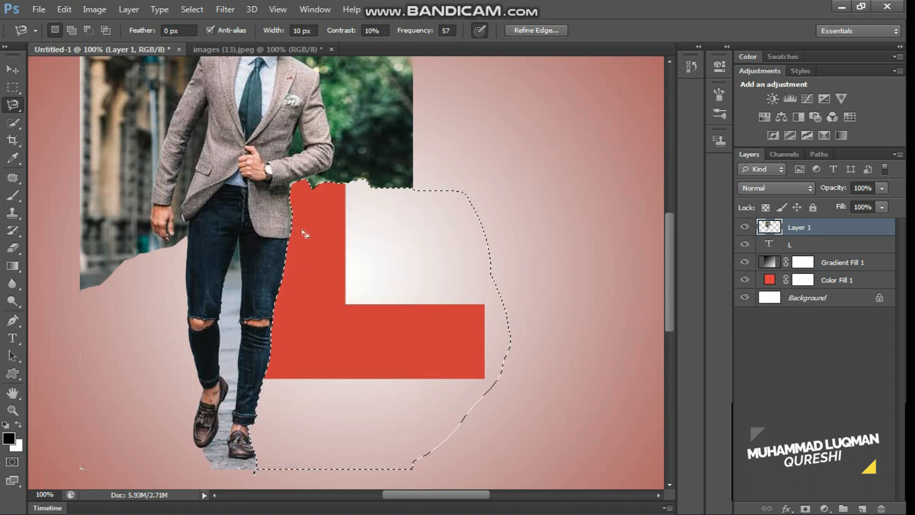
key(ctrl+d)
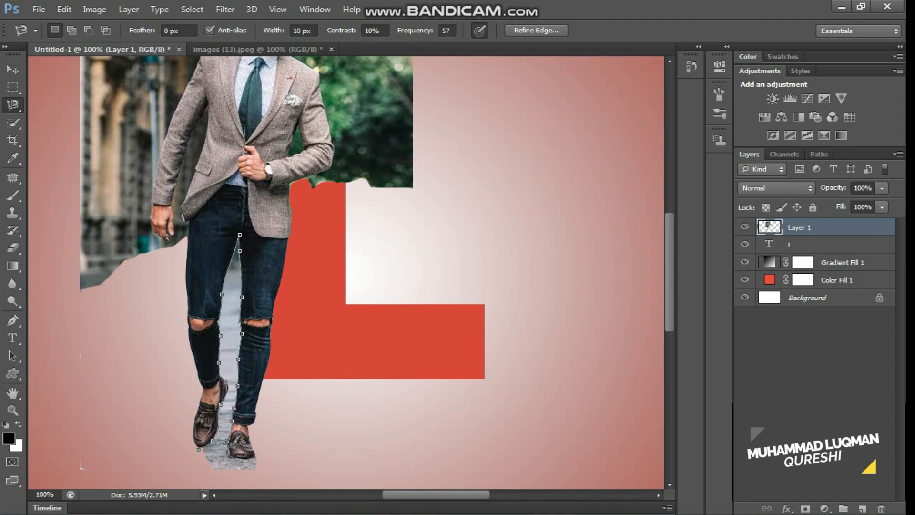
Outline the background between the man's legs and beneath his shoes, delete it and deselect.
click(261, 473)
click(197, 449)
key(Delete)
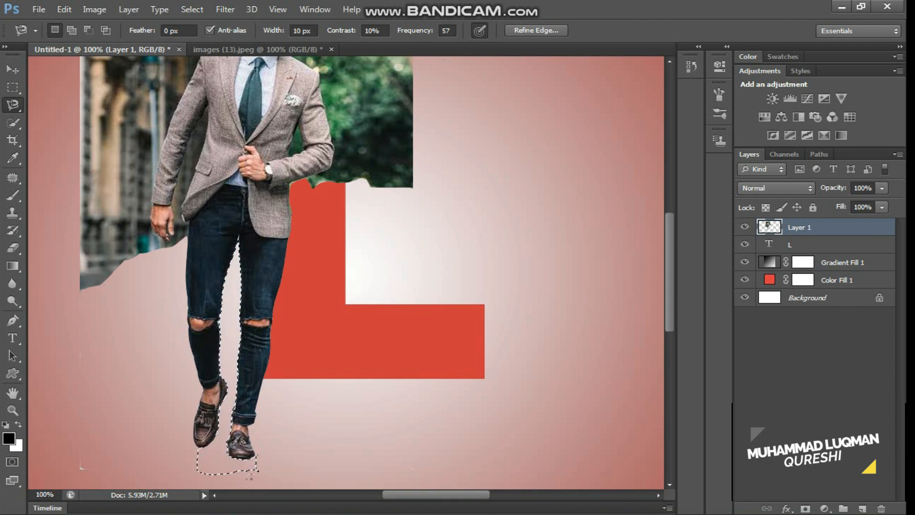
key(ctrl+d)
Outline the background gap between the man's hanging arm and his jacket with the Magnetic Lasso and delete it.
click(131, 388)
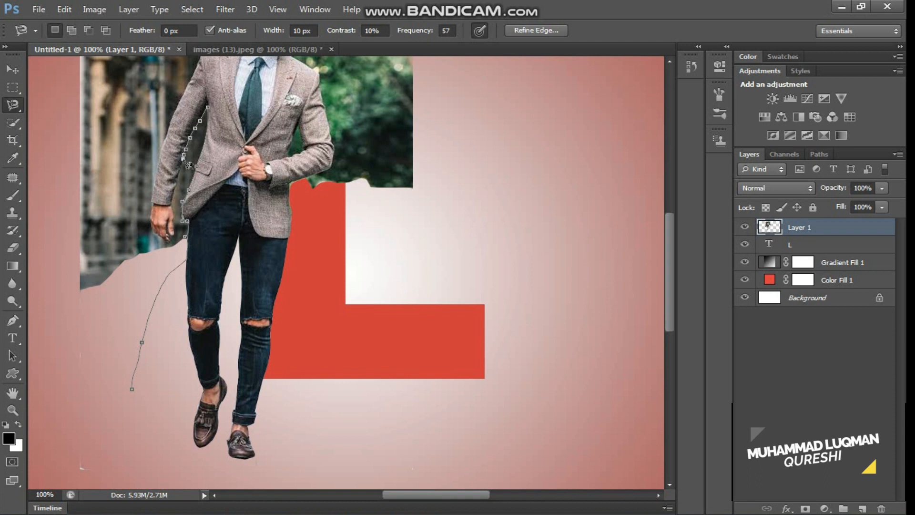
scroll(189, 165, up, 3)
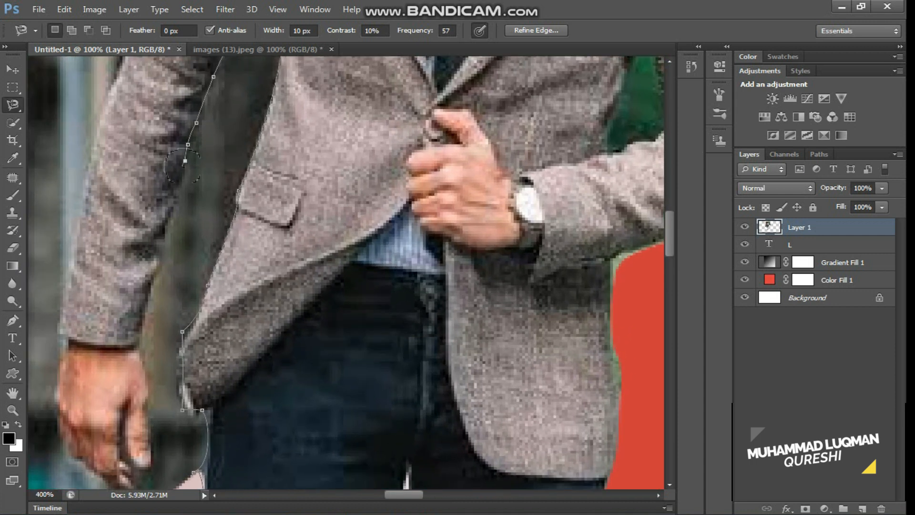
click(165, 242)
click(160, 245)
click(163, 253)
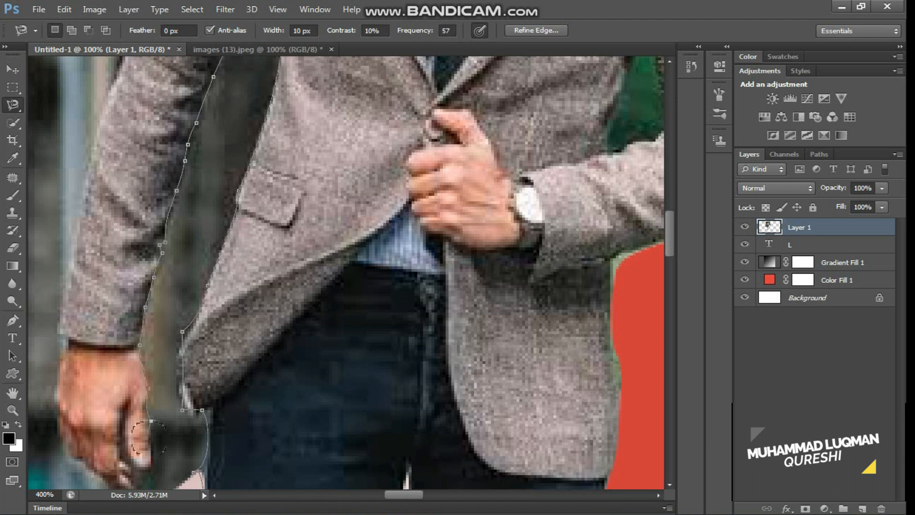
drag(161, 453, 162, 297)
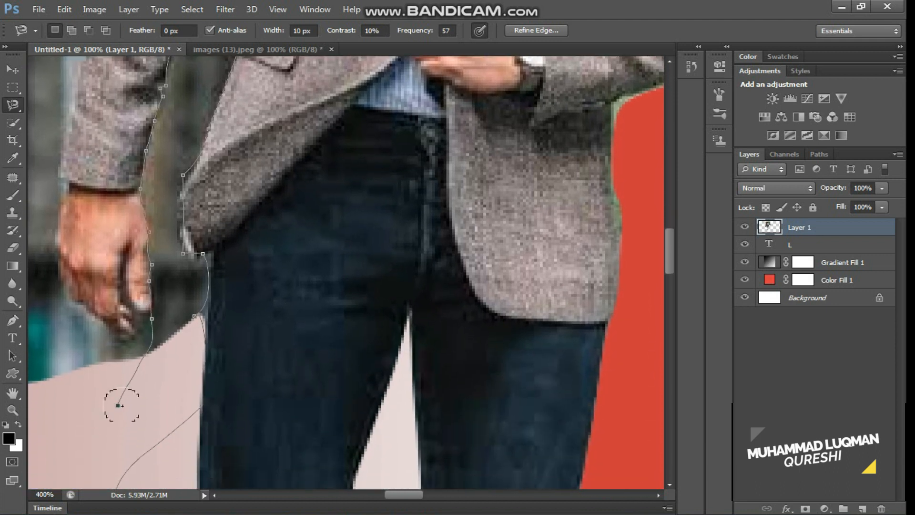
key(Return)
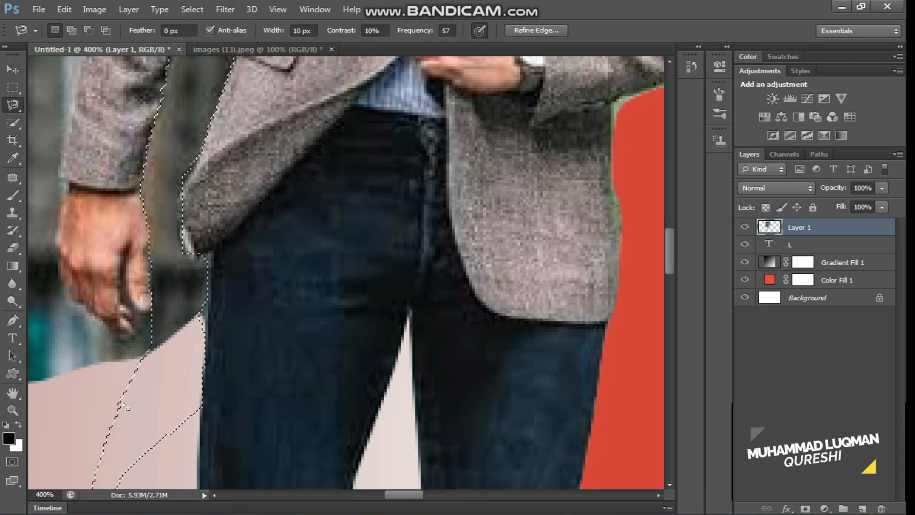
key(Delete)
Outline the background around the man's hanging hand and below his fingers, delete it and deselect.
click(100, 403)
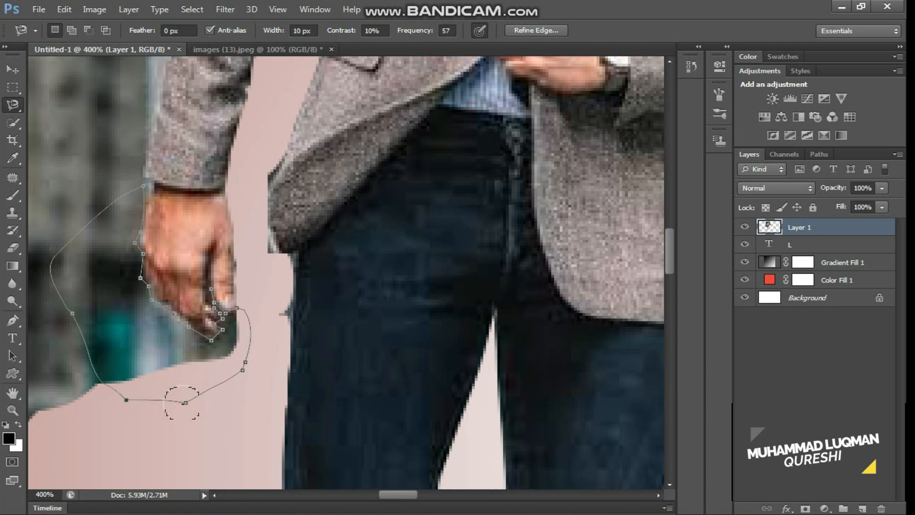
click(184, 400)
key(Delete)
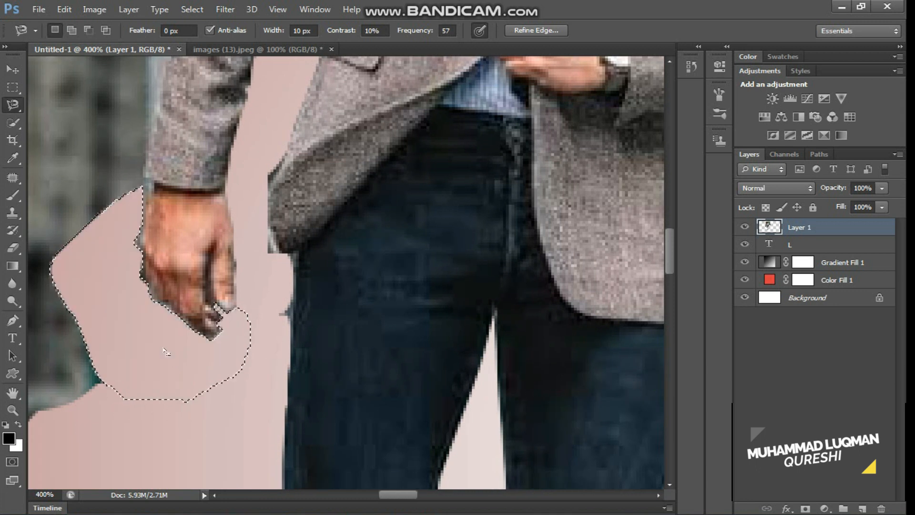
key(ctrl+d)
key(ctrl+plus)
key(ctrl+d)
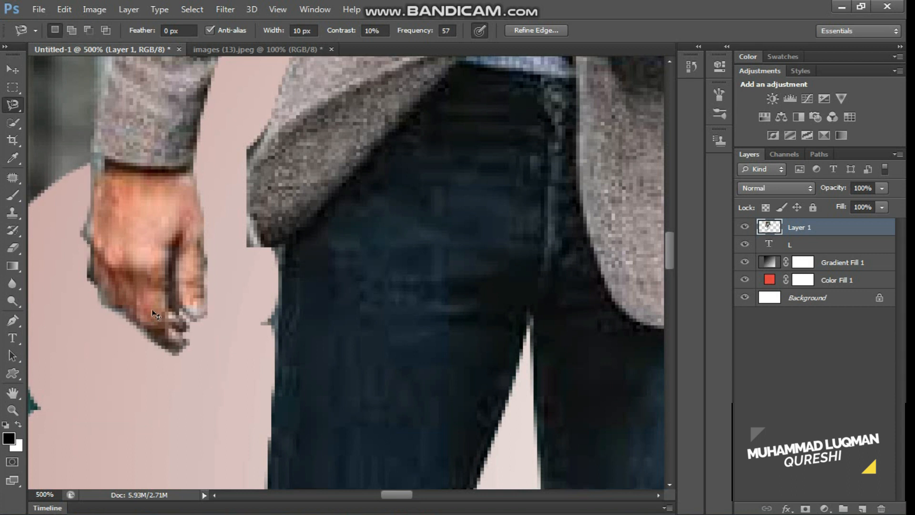
Outline the background outside the hanging arm's sleeve, from the cuff up to the shoulder, and delete it.
key(ctrl+minus)
key(ctrl+minus)
key(ctrl+minus)
key(ctrl+minus)
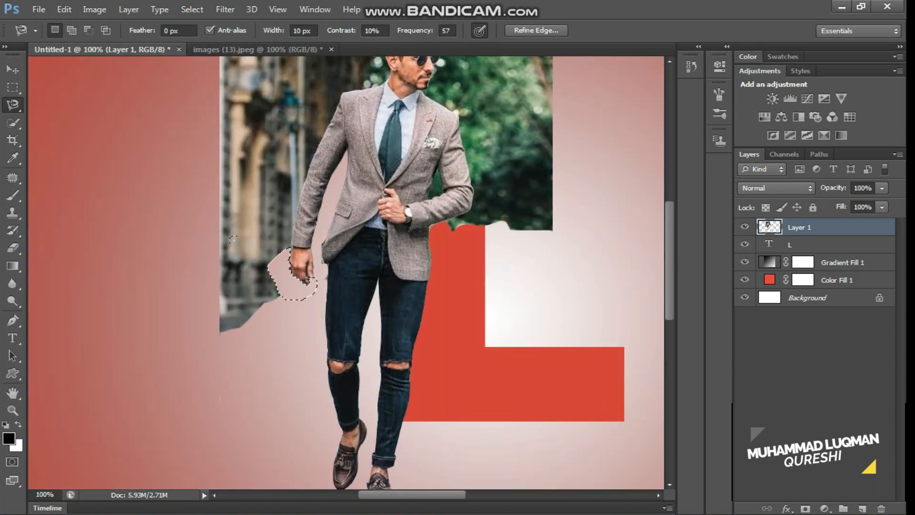
drag(325, 195, 317, 271)
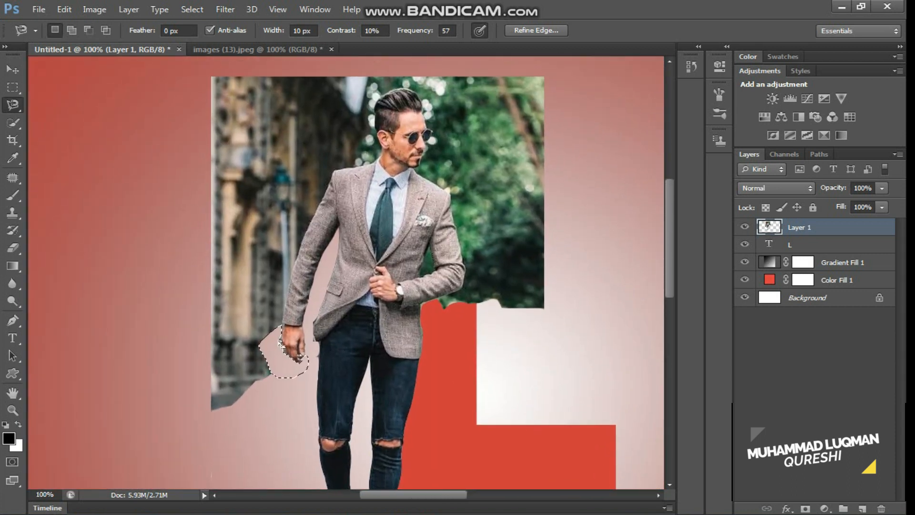
click(203, 337)
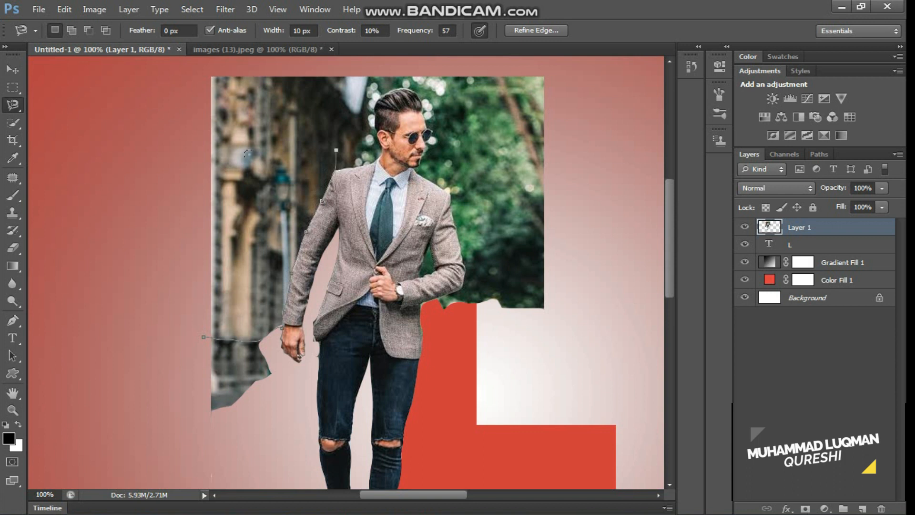
double_click(123, 303)
key(Delete)
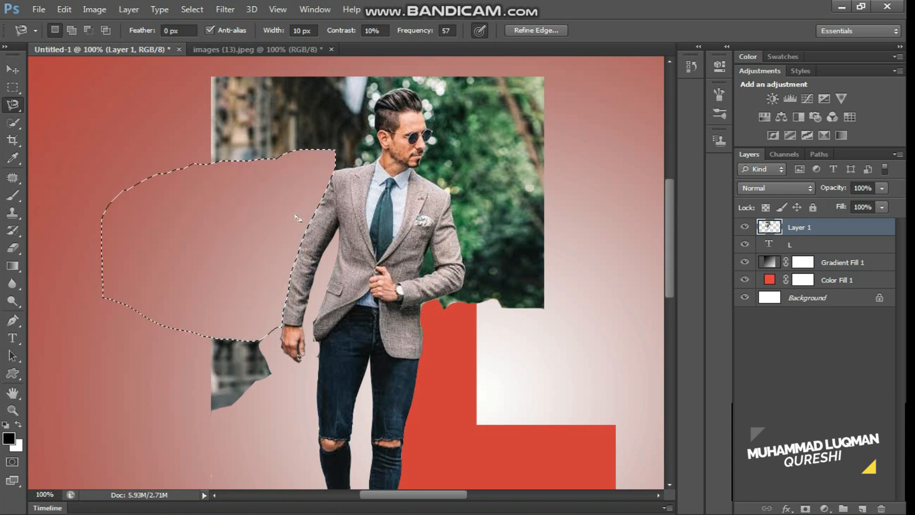
Outline the background above the hanging arm's shoulder and behind the man's head, delete it and deselect.
click(145, 134)
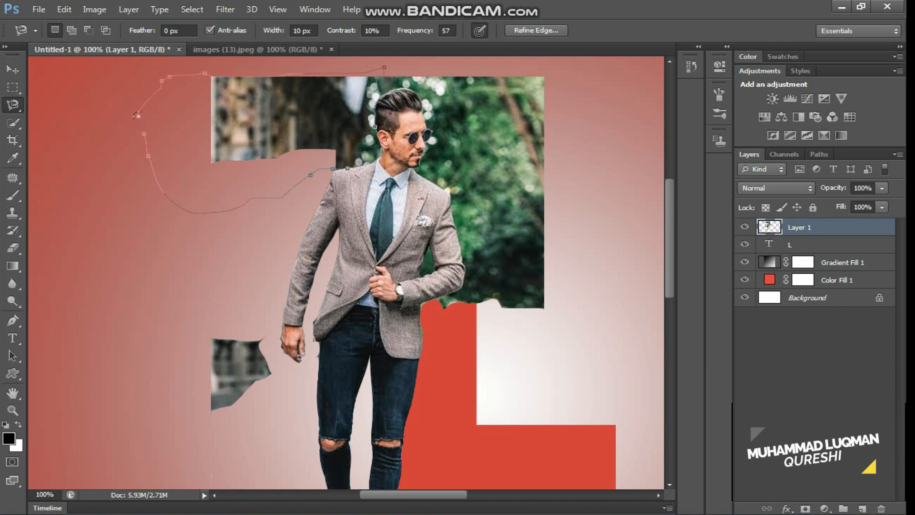
click(146, 134)
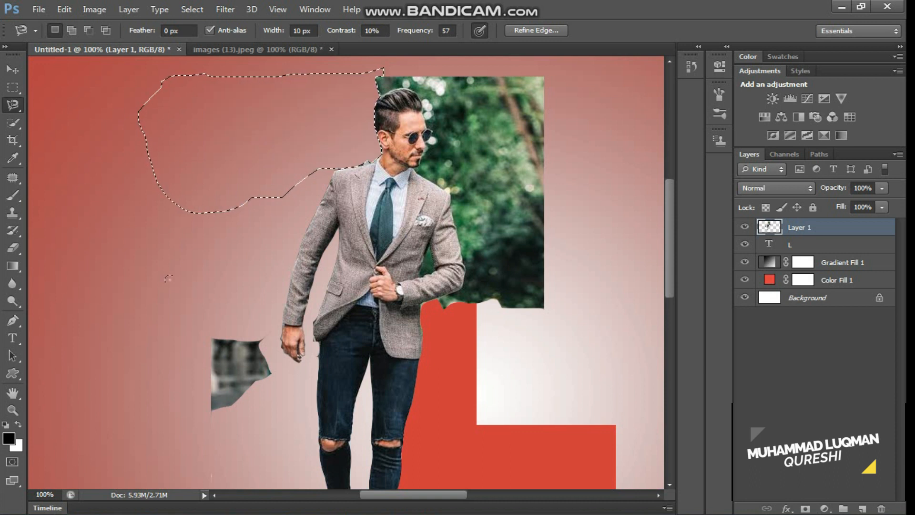
key(ctrl+d)
Outline the leftover background patch beside the hanging hand, delete it and deselect.
click(268, 307)
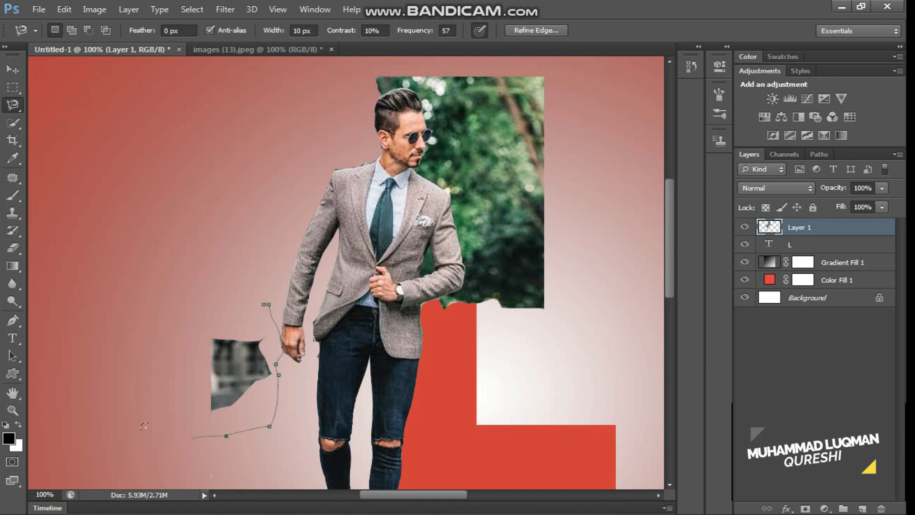
click(269, 305)
key(ctrl+d)
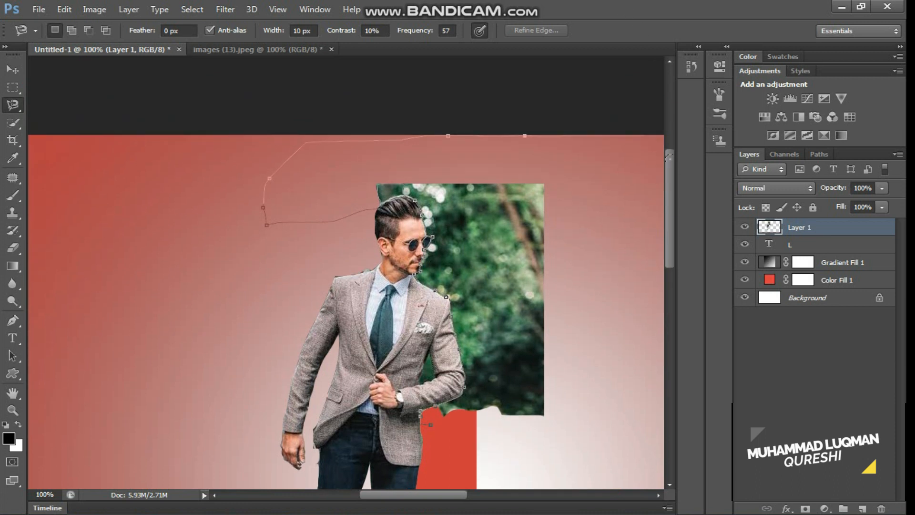
Delete the green background from the man's face down to his bent elbow, plus the remaining patch above his hair.
double_click(543, 466)
key(Delete)
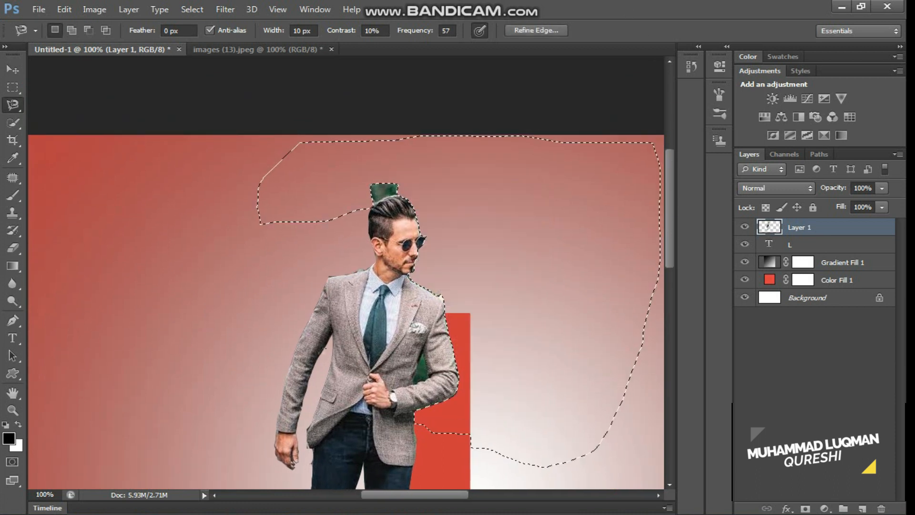
click(320, 235)
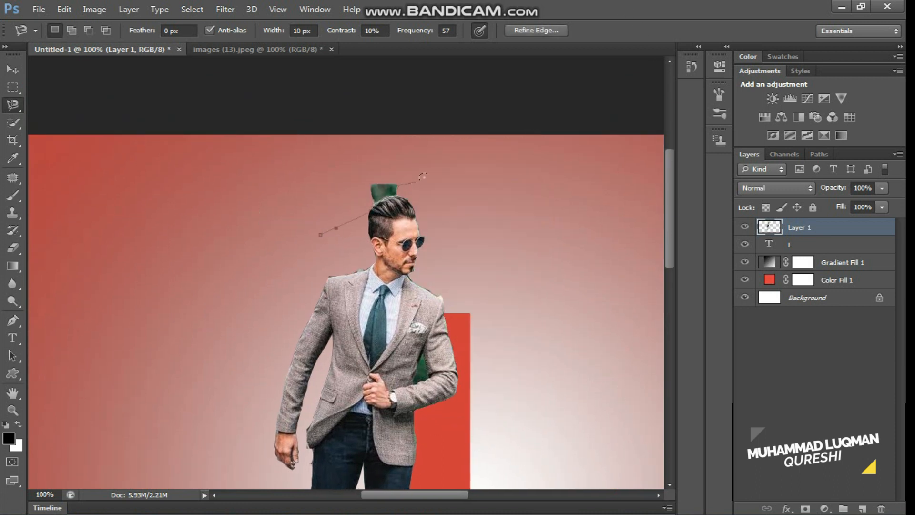
click(319, 234)
key(Delete)
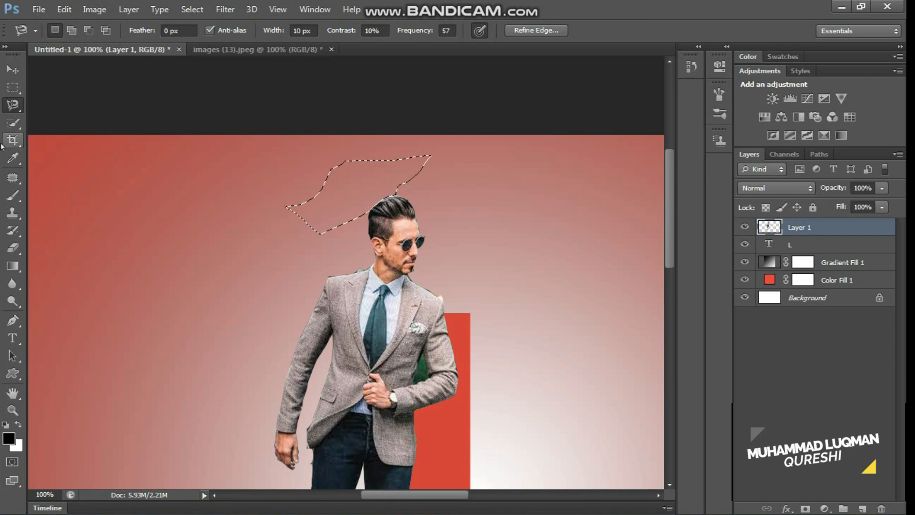
Switch to the Magic Wand tool and clear the selection above the man's hair.
click(13, 123)
click(53, 136)
click(153, 168)
key(ctrl+d)
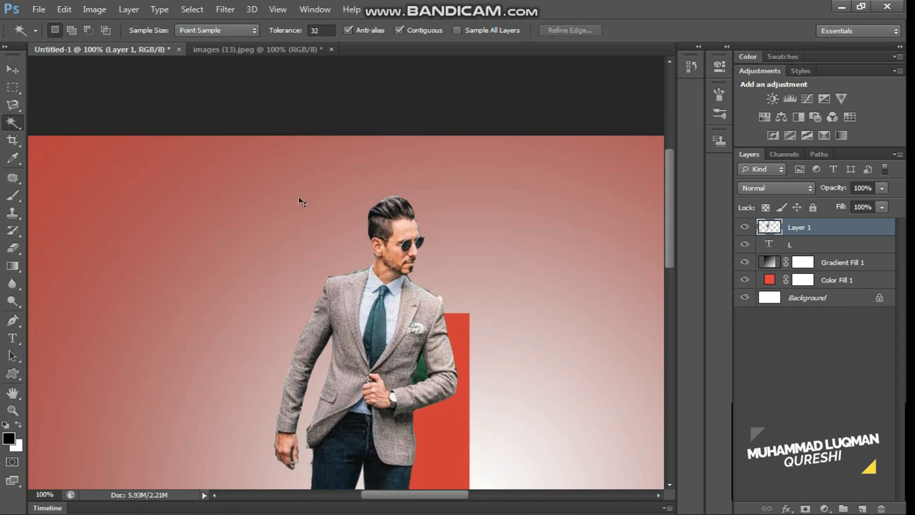
Move the man over the letter L and enlarge him to 121.70% width and 109.10% height.
key(ctrl+minus)
key(ctrl+minus)
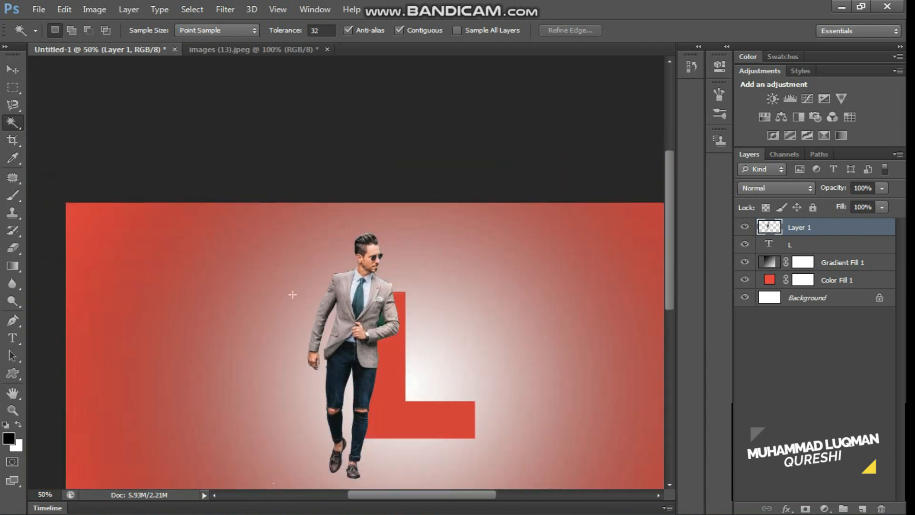
key(ctrl+minus)
key(v)
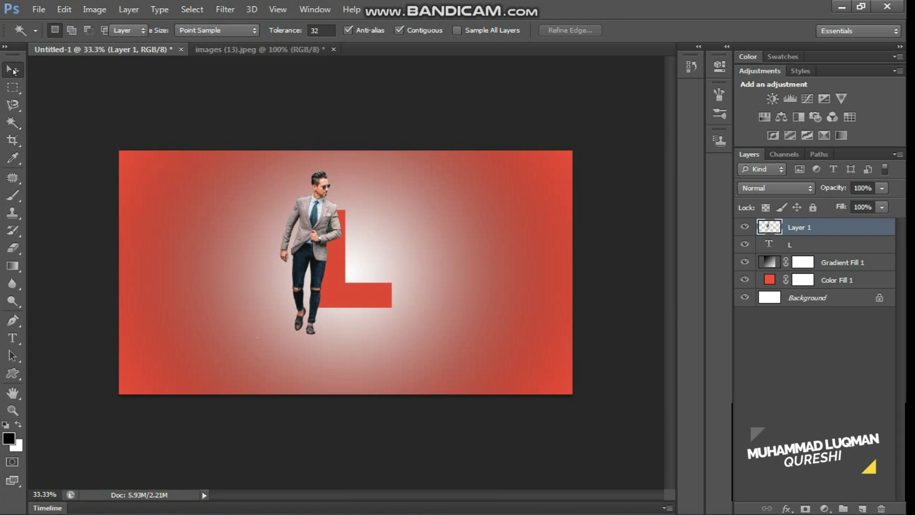
drag(319, 248, 328, 255)
drag(380, 351, 407, 366)
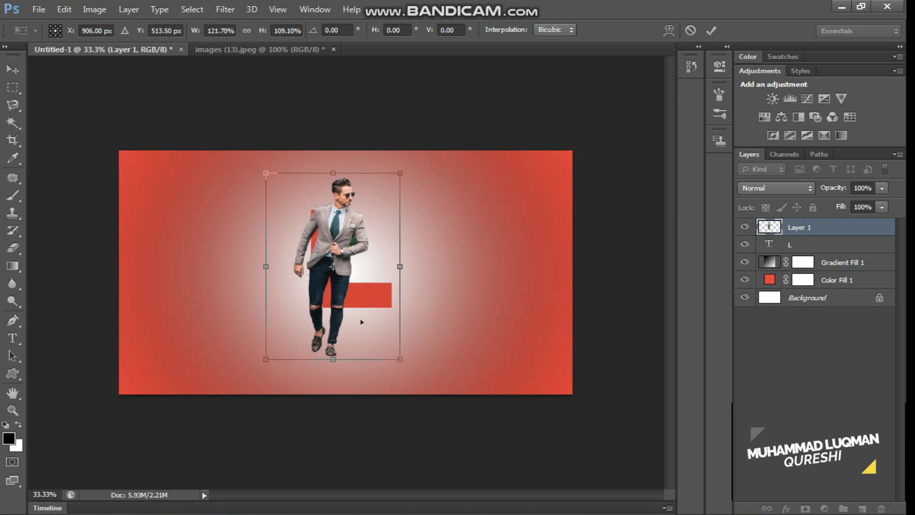
key(ctrl+minus)
key(ctrl+minus)
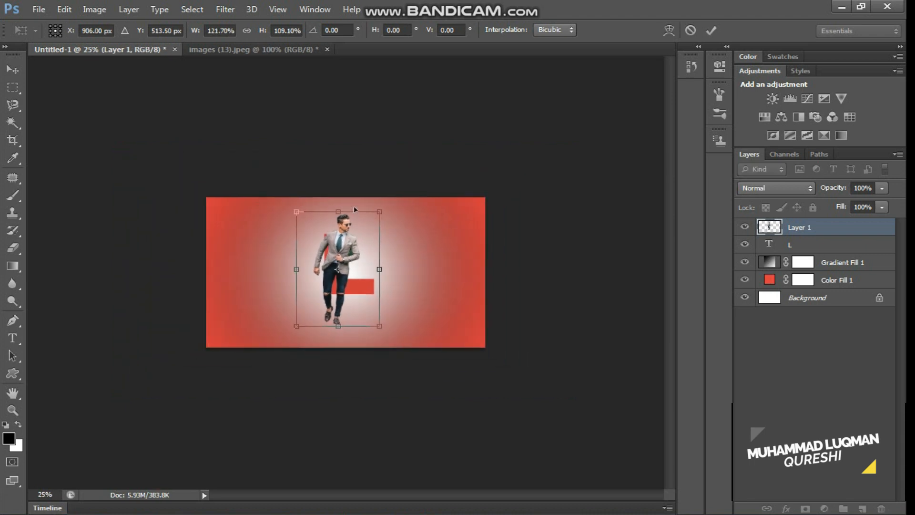
Apply the transformation and remove the green patch between the bent arm and jacket with the Magic Wand.
key(ctrl+plus)
key(ctrl+plus)
key(ctrl+plus)
key(ctrl+plus)
key(ctrl+plus)
key(ctrl+plus)
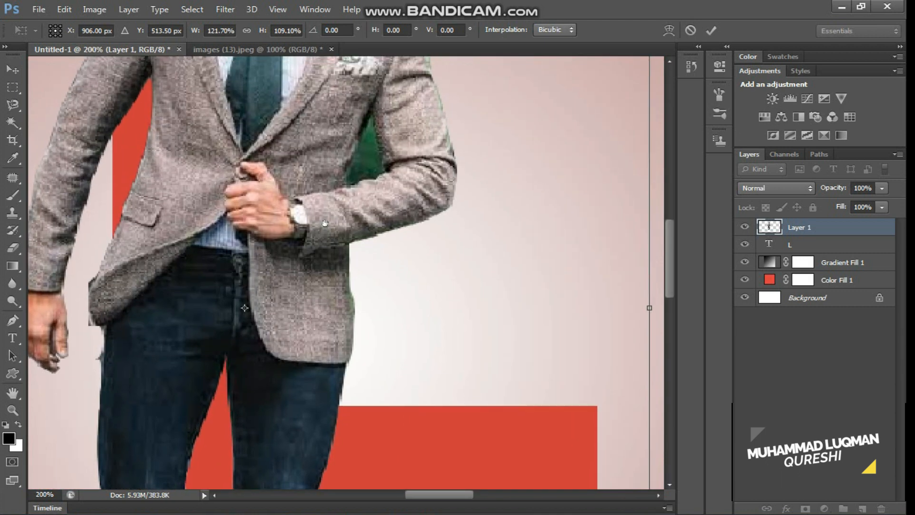
click(12, 122)
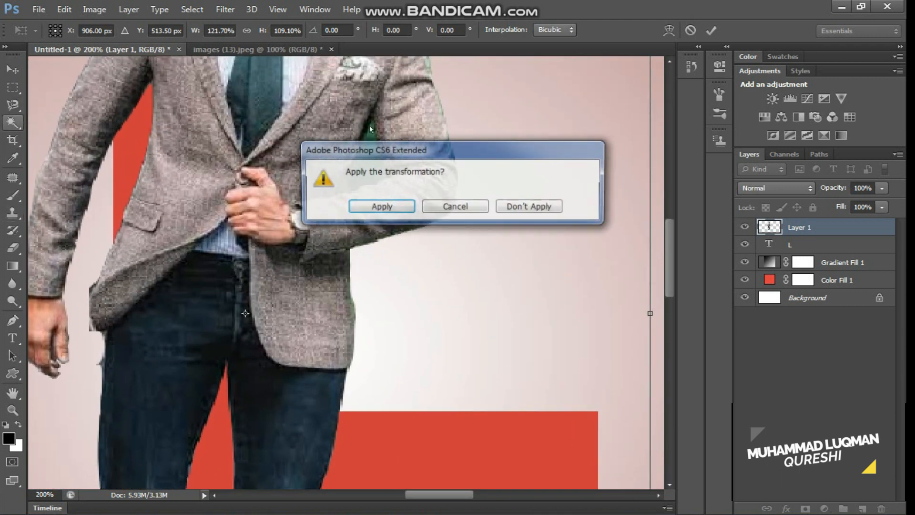
click(380, 201)
click(370, 163)
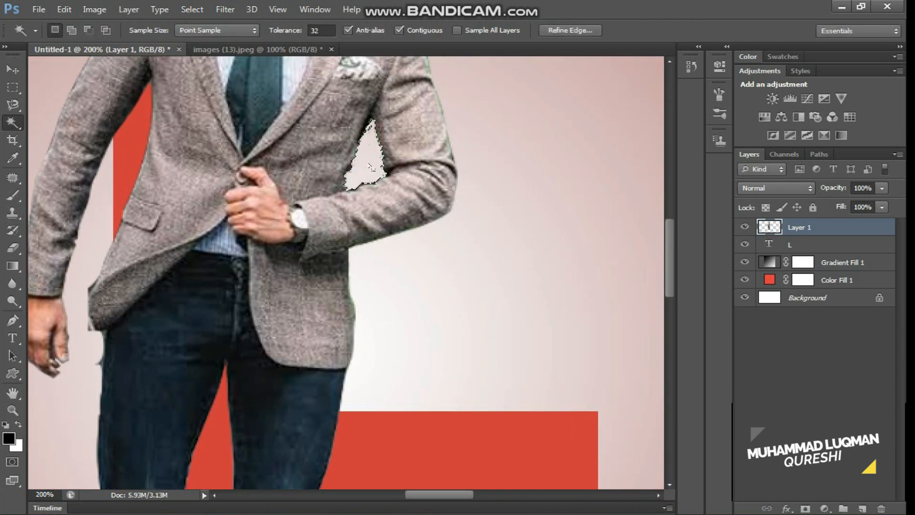
Scale the man down to 84.27% width and 88.75% height and place him beside the L's stem.
key(ctrl+minus)
key(ctrl+minus)
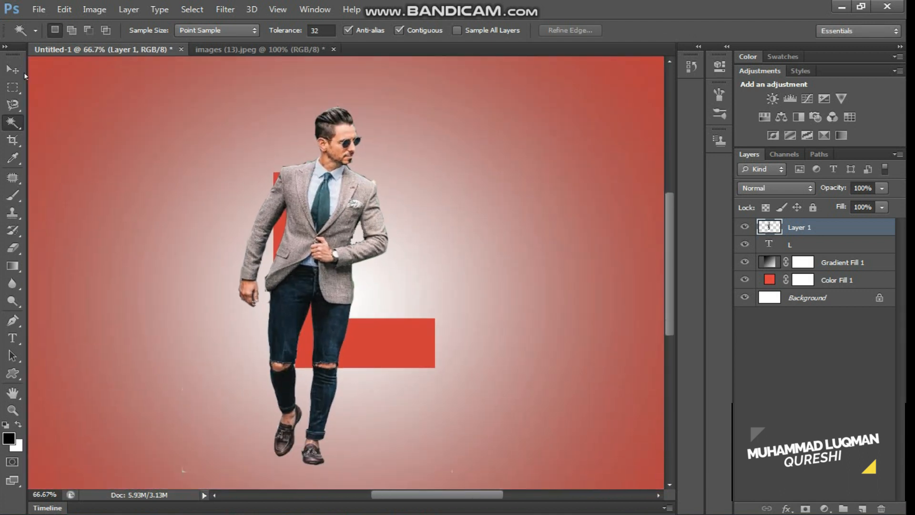
click(14, 70)
drag(302, 239, 326, 229)
drag(475, 86, 432, 130)
drag(343, 231, 278, 210)
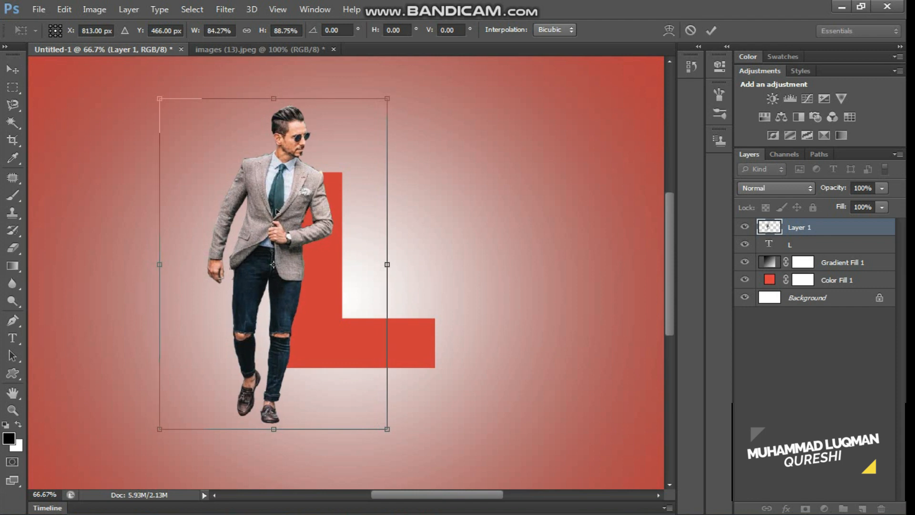
Nudge the man horizontally over the L's stem to X 837 px.
key(Right)
key(Right)
key(Right)
key(Right)
key(Right)
key(Right)
key(Right)
key(Right)
key(Right)
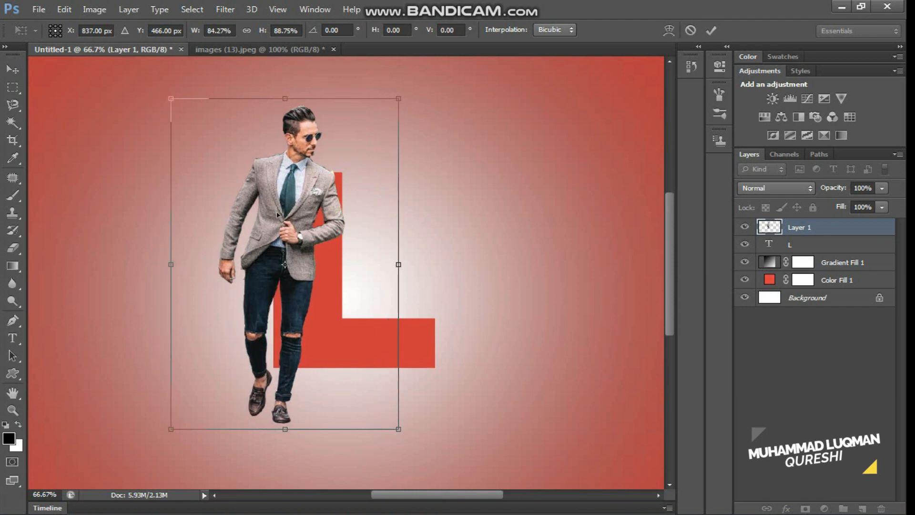
Scale the man to 72.55% width and 75.70% height so his shoes meet the L's base.
drag(398, 429, 388, 374)
drag(387, 99, 348, 92)
drag(345, 231, 371, 235)
key(Right)
key(Right)
key(Right)
key(Right)
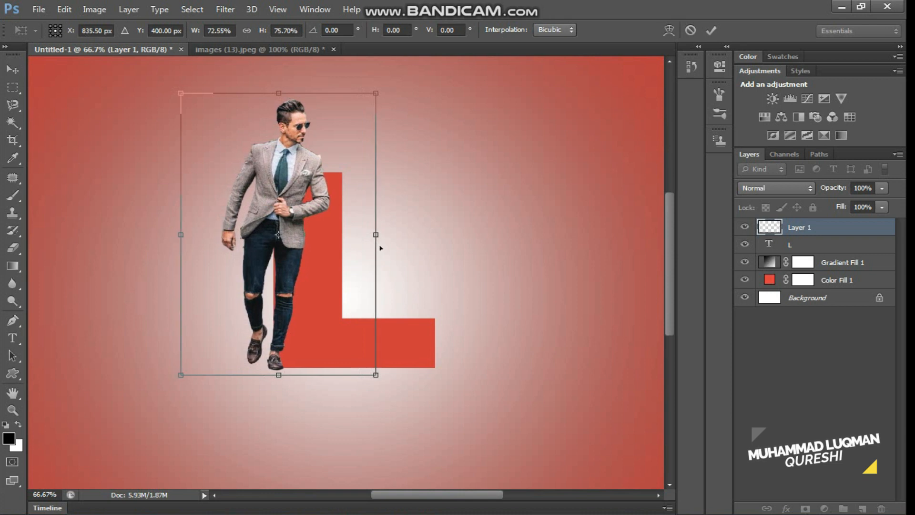
Mirror the man horizontally to -62.94% width and move him to X 811 px, Y 387 px on the L's stem.
key(shift+Right)
key(shift+Right)
key(shift+Right)
key(Right)
key(Right)
key(Right)
key(Right)
key(Right)
key(Right)
drag(199, 236, 572, 324)
drag(498, 259, 294, 253)
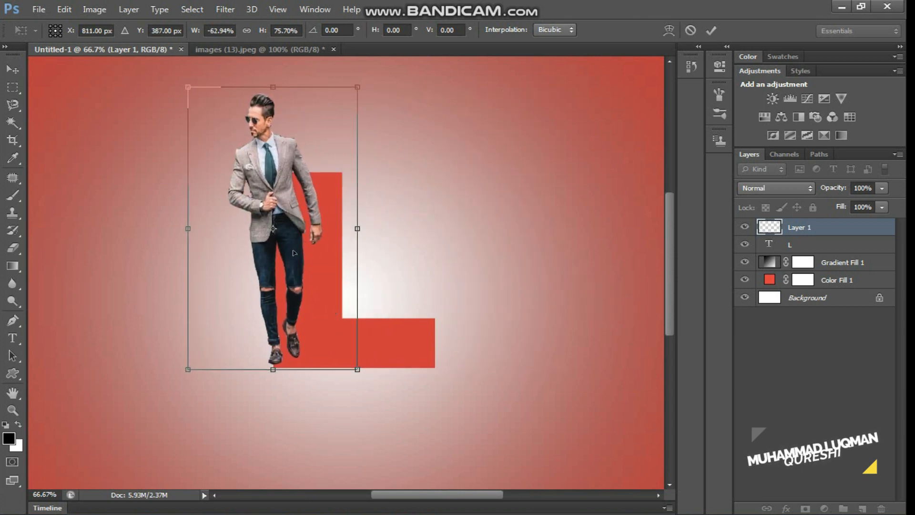
Lower the man to the L's base, scale him to -65.73% width and 72.07% height, and apply the transformation.
key(Down)
key(Down)
key(Down)
key(Down)
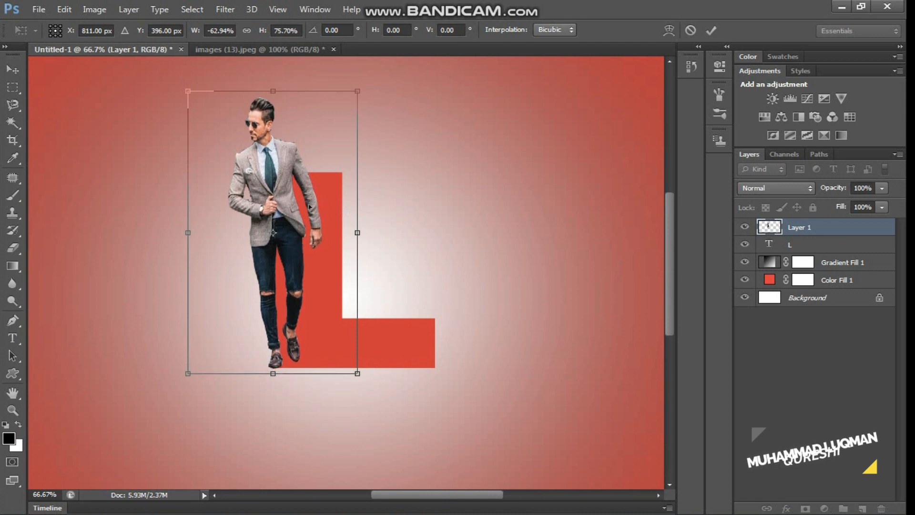
drag(194, 96, 186, 108)
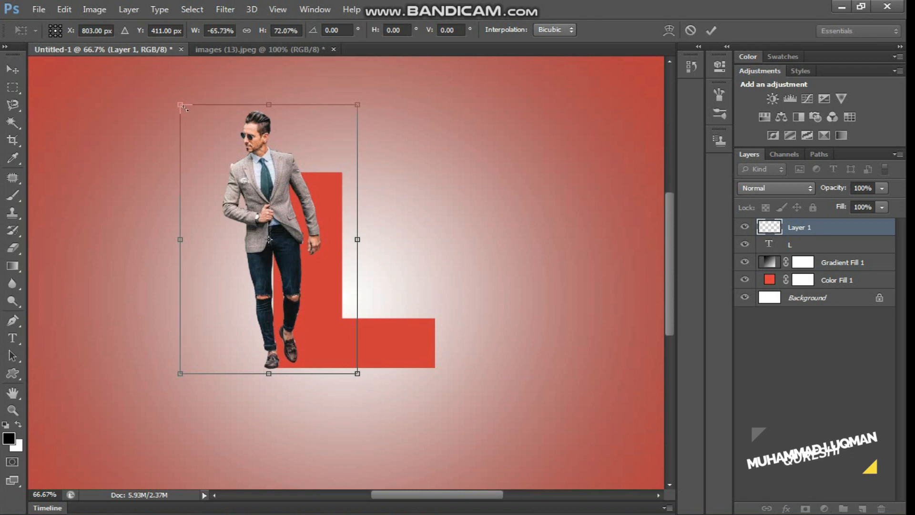
click(711, 30)
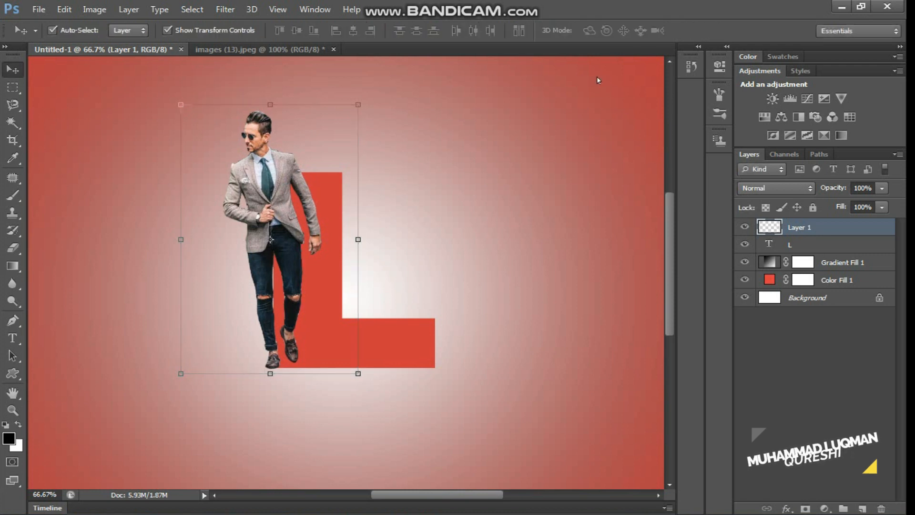
Preview the Colored Pencil and Poster Edges effects on the man's layer in the Filter Gallery.
click(278, 9)
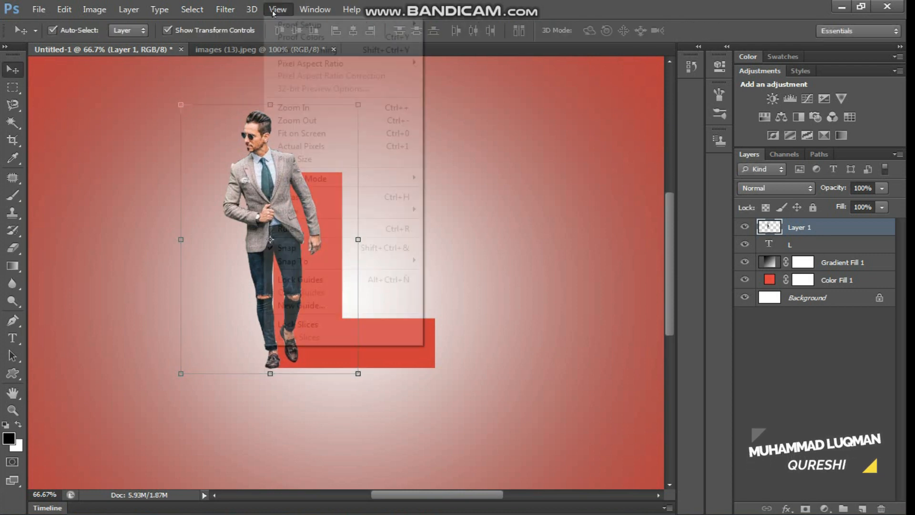
mouse_move(225, 9)
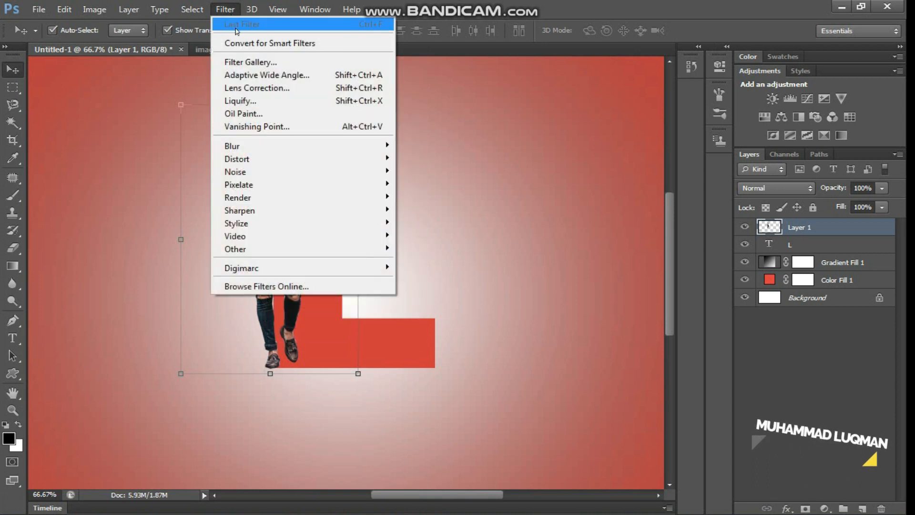
click(245, 62)
click(603, 157)
click(563, 67)
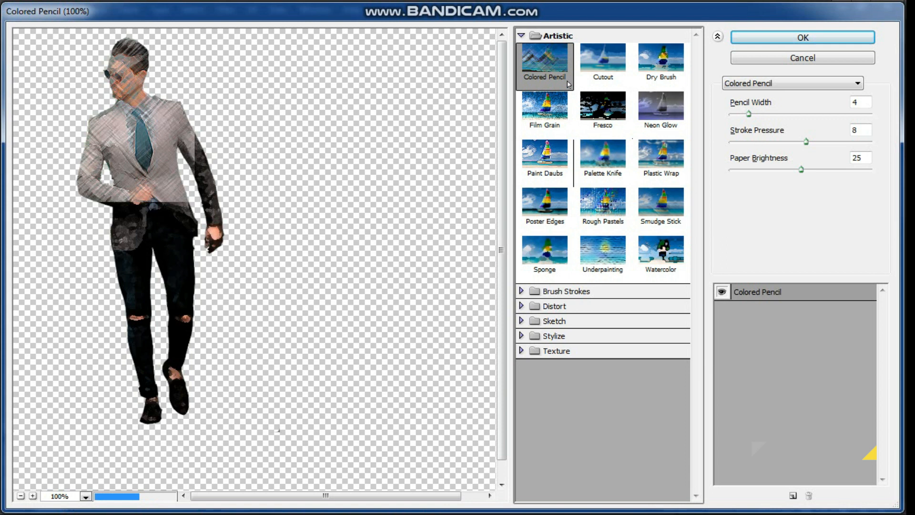
click(569, 125)
click(562, 232)
click(548, 251)
click(549, 214)
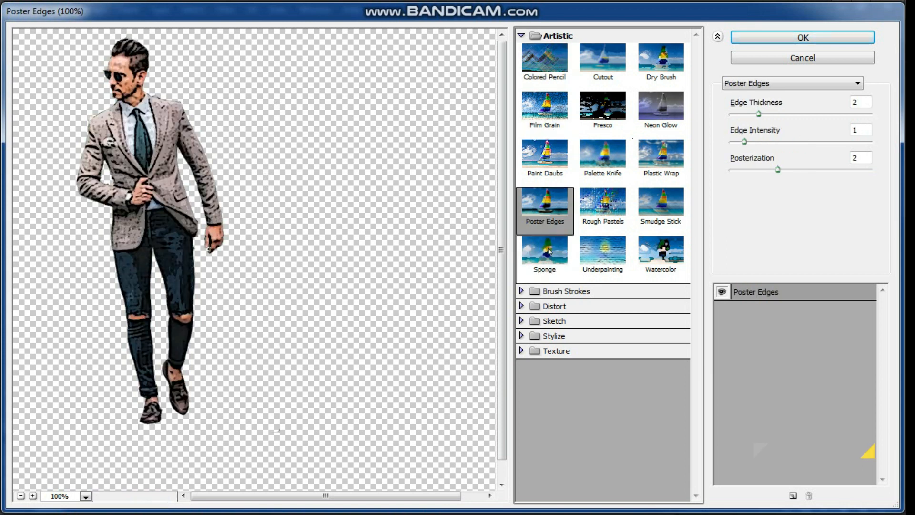
Try the Sponge effect on the man with Brush Size 1, Definition 1 and Smoothness 1.
click(548, 250)
click(745, 114)
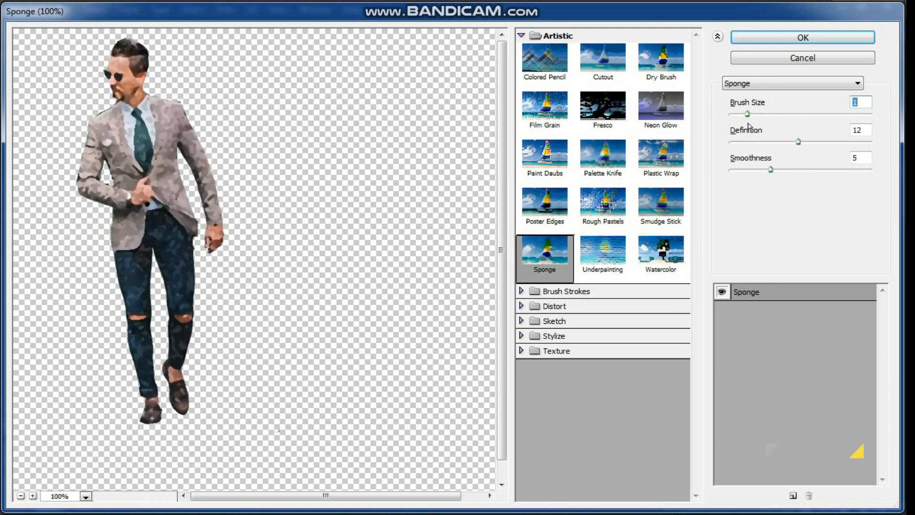
click(747, 142)
click(736, 142)
click(730, 169)
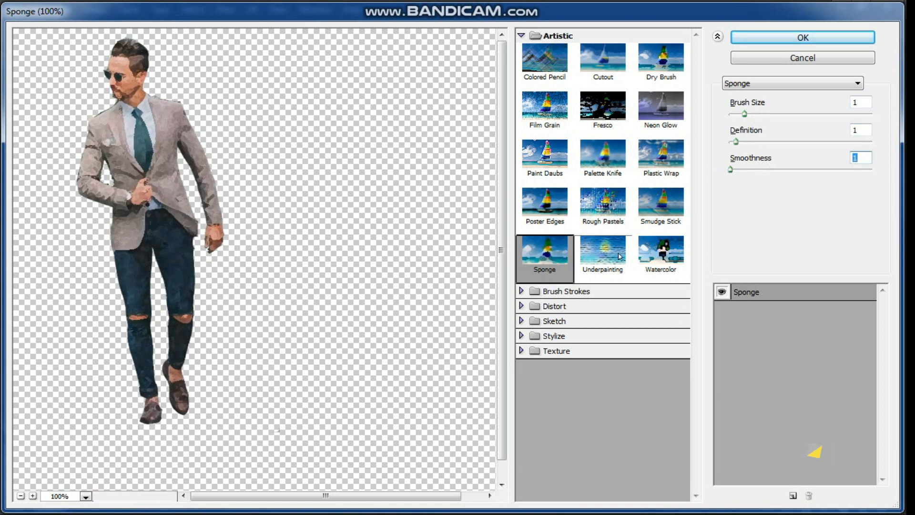
Try the Watercolor and Underpainting effects on the man, followed by the Brush Strokes effects.
click(660, 251)
click(615, 260)
click(521, 292)
click(522, 36)
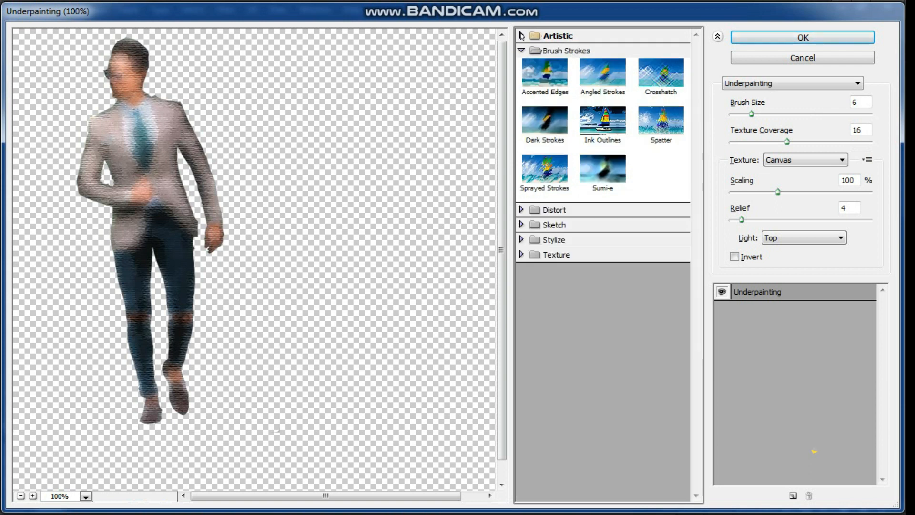
click(581, 171)
click(544, 78)
Apply the Diffuse Glow distortion effect to the man with reduced graininess.
click(534, 51)
click(534, 65)
click(545, 95)
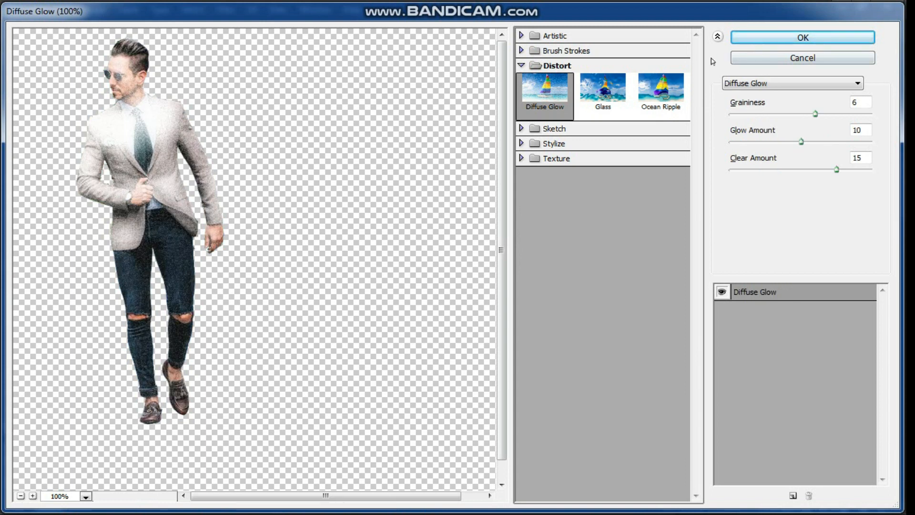
drag(807, 114, 753, 136)
click(782, 39)
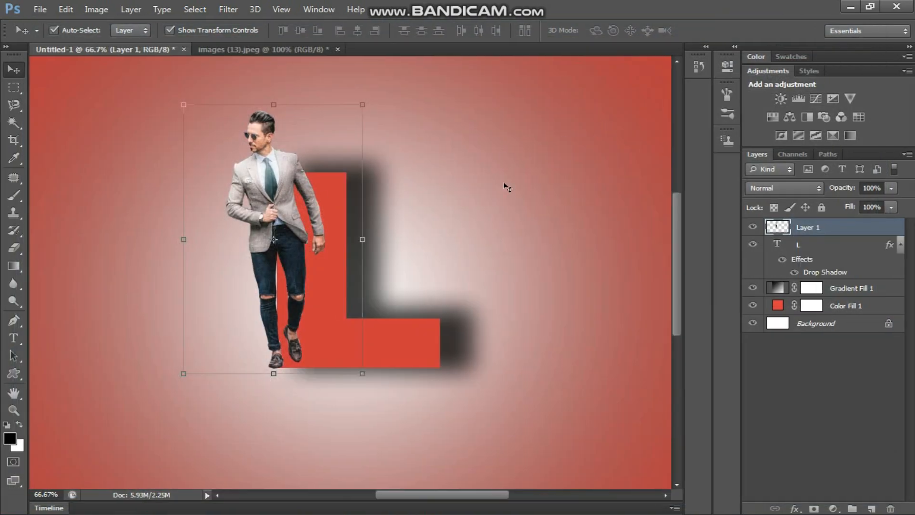
Nudge the man slightly to the right over the L's stem and deselect his layer.
key(Right)
key(Right)
key(Right)
key(Right)
key(Right)
key(Right)
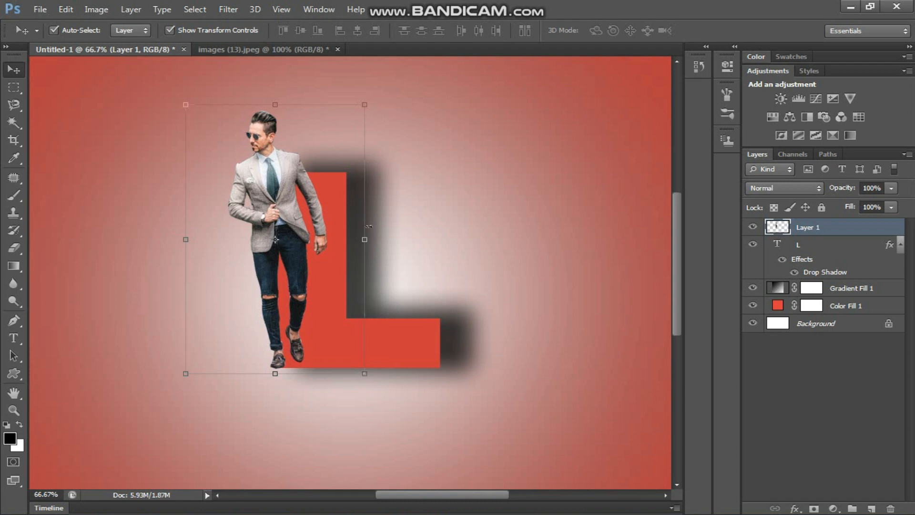
click(810, 355)
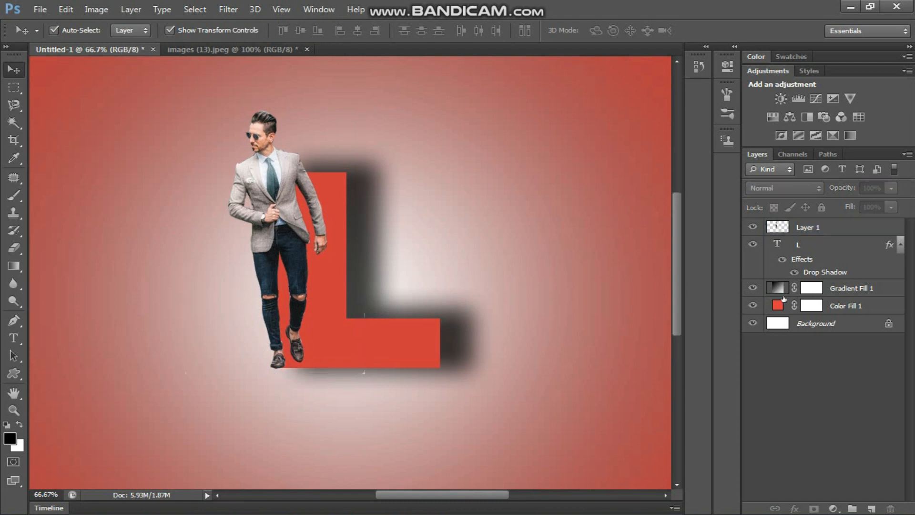
Add a drop shadow to the man's layer with a size of 43 px.
double_click(831, 228)
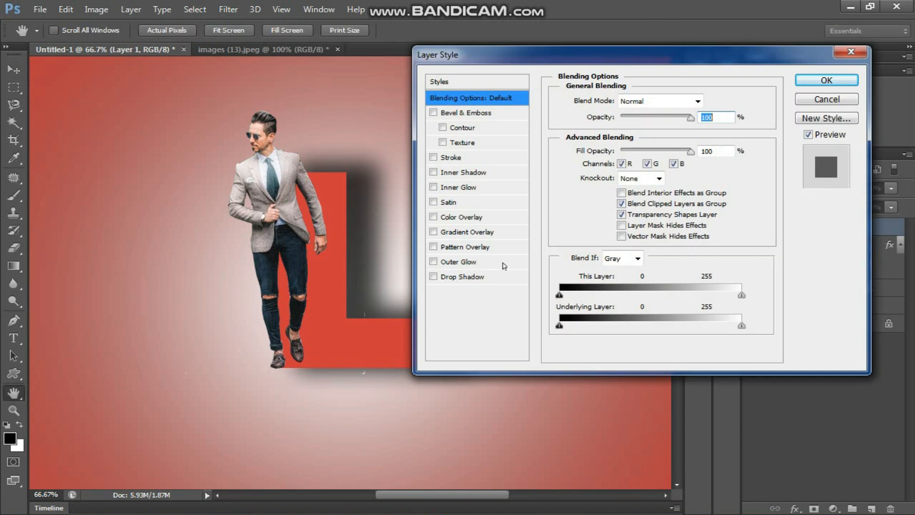
click(446, 279)
click(608, 175)
drag(615, 188, 627, 187)
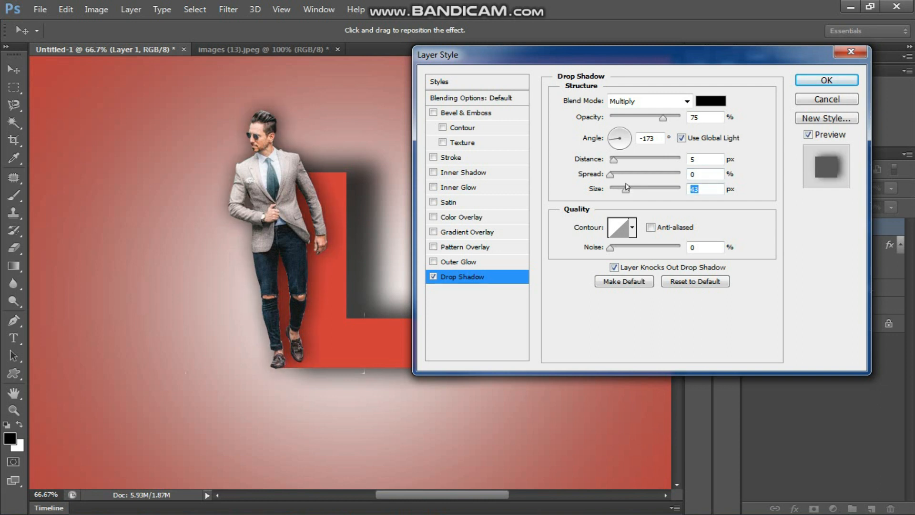
click(816, 82)
click(834, 394)
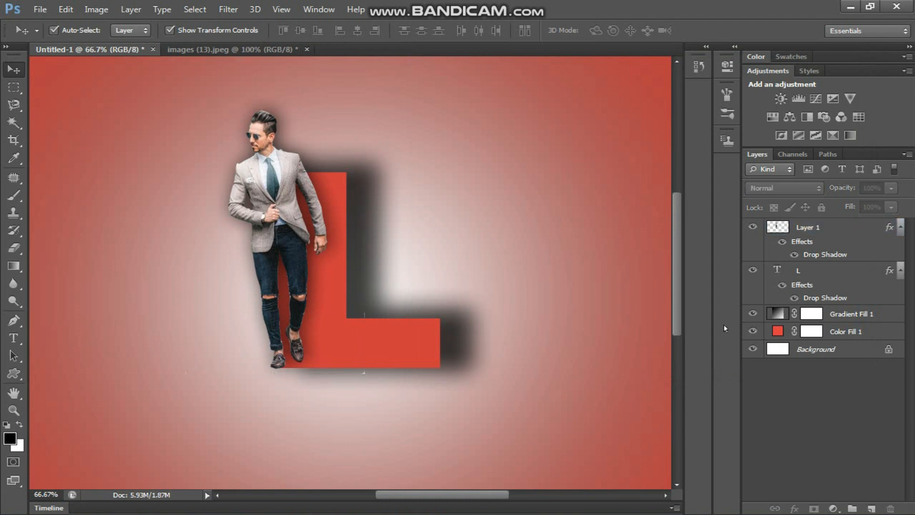
Add a smooth inner bevel to the letter L with 1000% depth, a small size and 0 px soften.
mouse_move(678, 328)
mouse_down()
mouse_move(677, 392)
mouse_move(677, 356)
mouse_move(692, 324)
mouse_up()
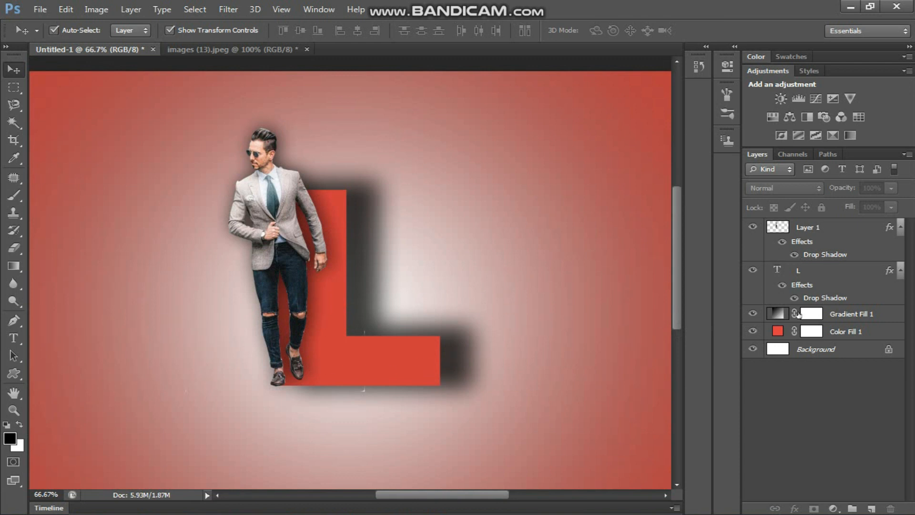
double_click(805, 267)
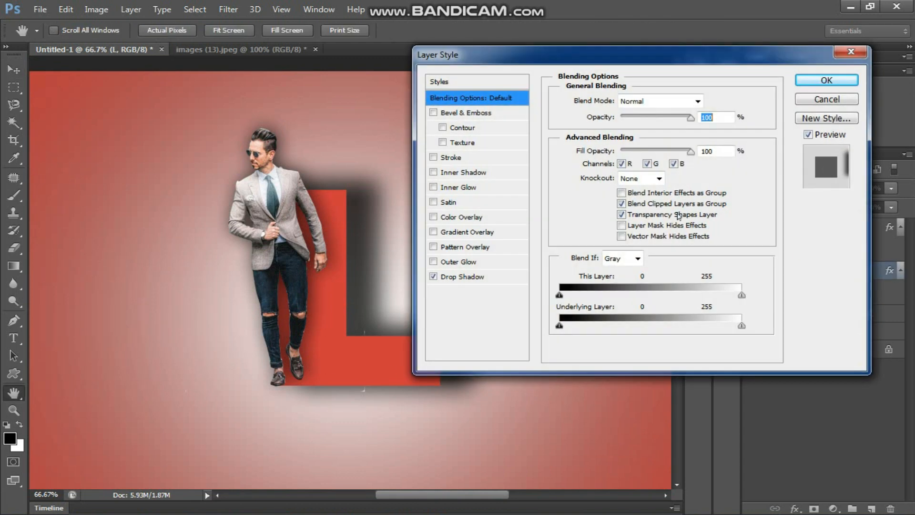
click(442, 172)
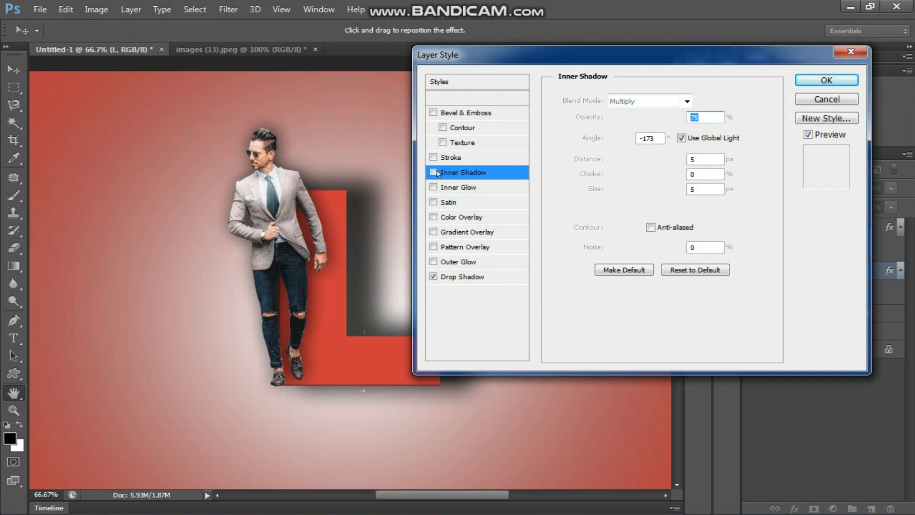
click(469, 113)
drag(618, 163, 656, 183)
drag(628, 138, 686, 136)
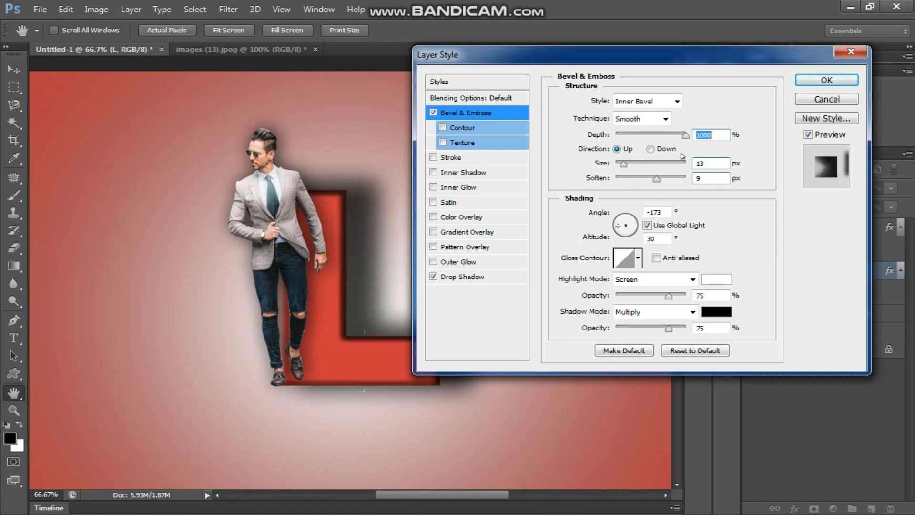
drag(642, 179, 617, 169)
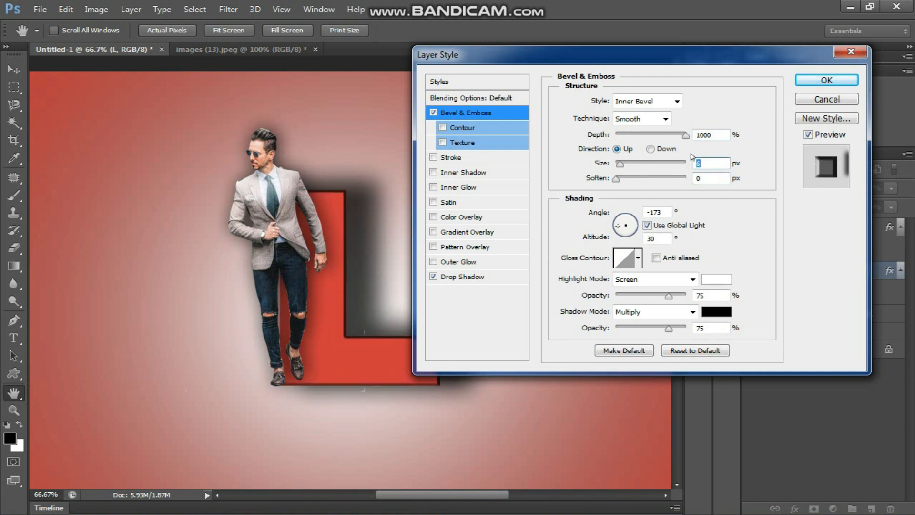
click(818, 82)
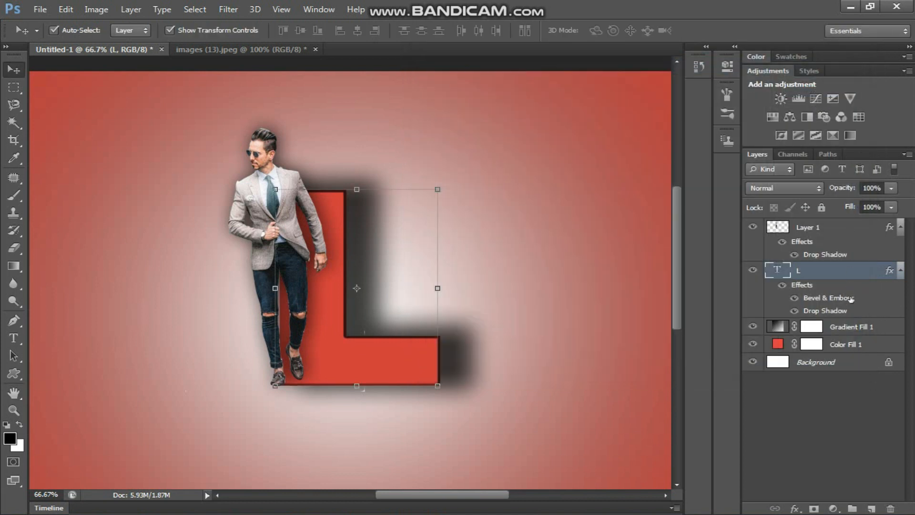
Try an Outer Glow on the man's layer and turn it off again.
double_click(850, 221)
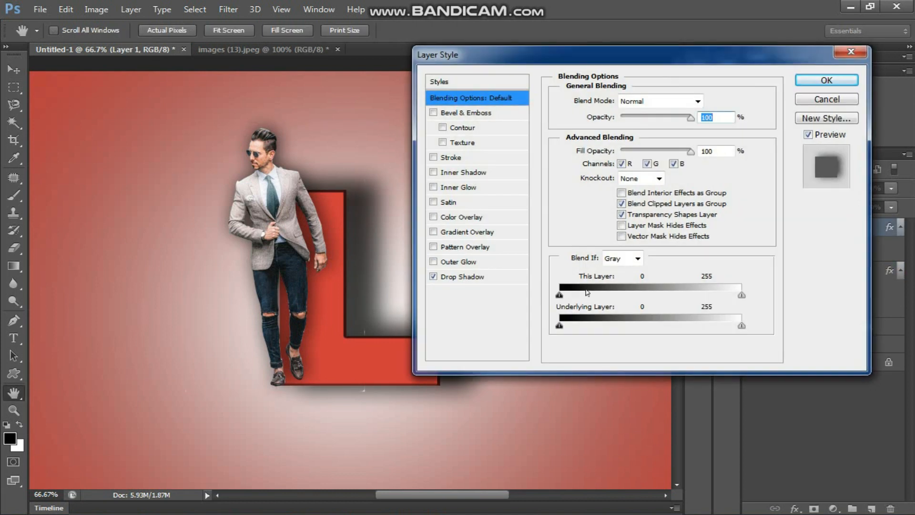
click(433, 262)
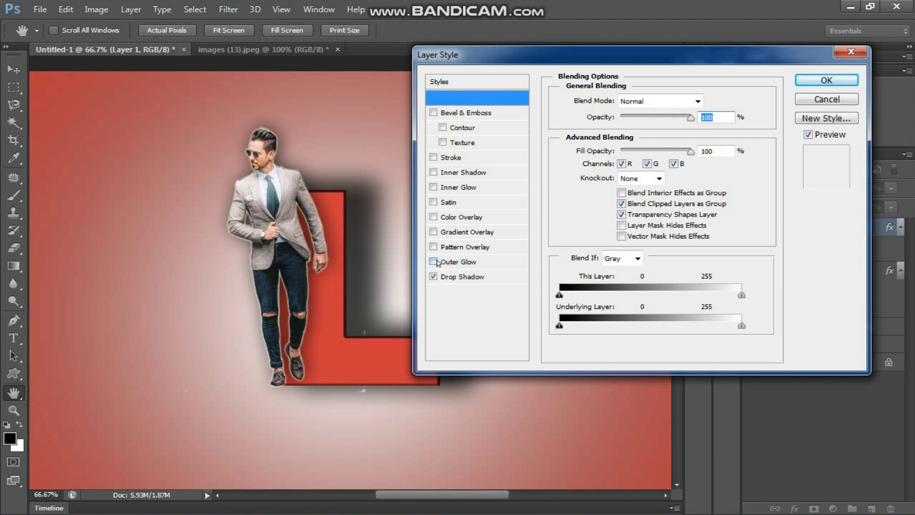
click(434, 262)
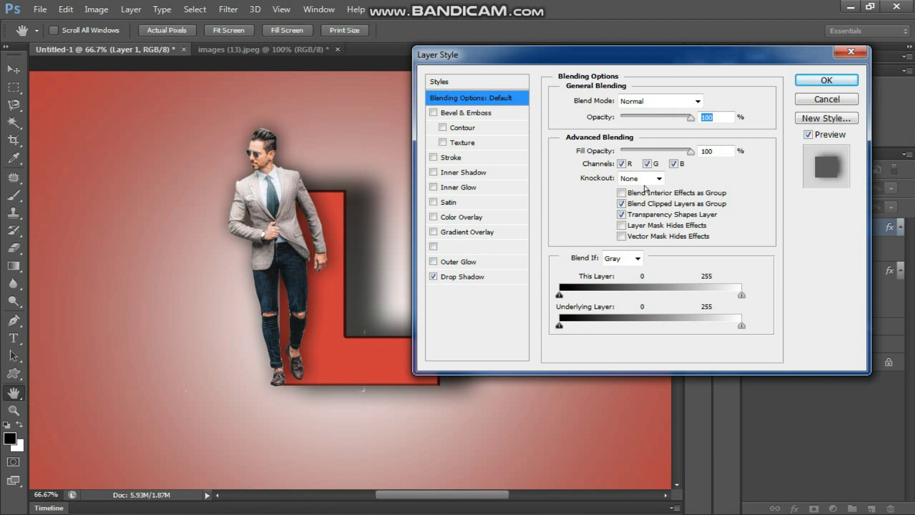
click(827, 80)
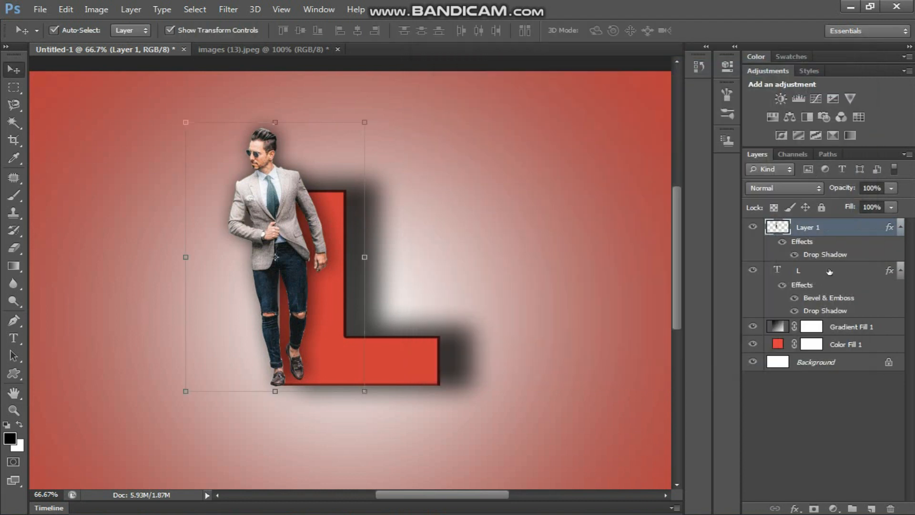
Add a white 3 px outside stroke to the letter L.
double_click(829, 271)
click(466, 157)
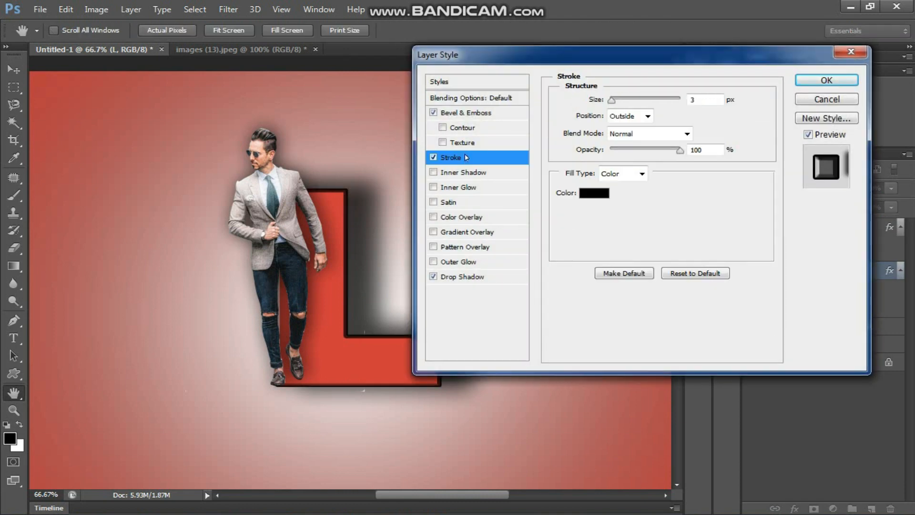
click(593, 193)
drag(597, 197, 525, 70)
click(900, 86)
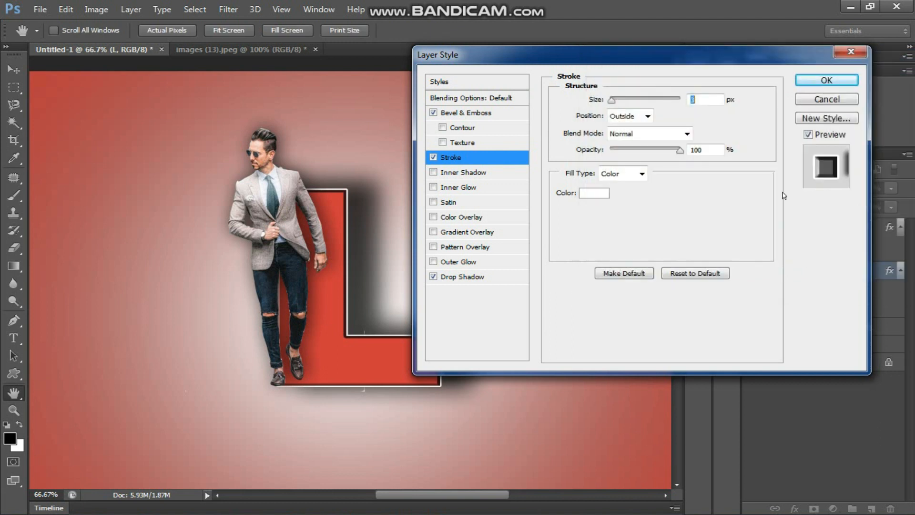
click(829, 84)
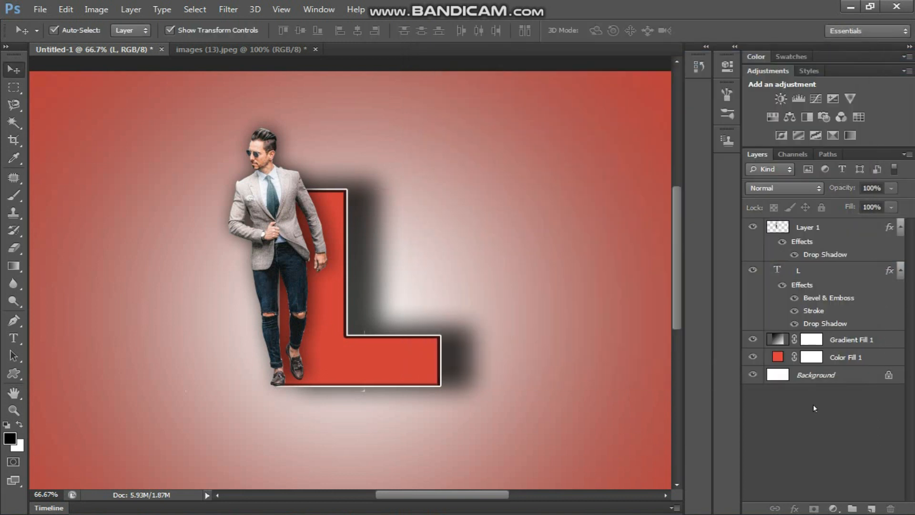
Shift the man slightly further right onto the L's stem and deselect his layer.
drag(278, 169, 282, 173)
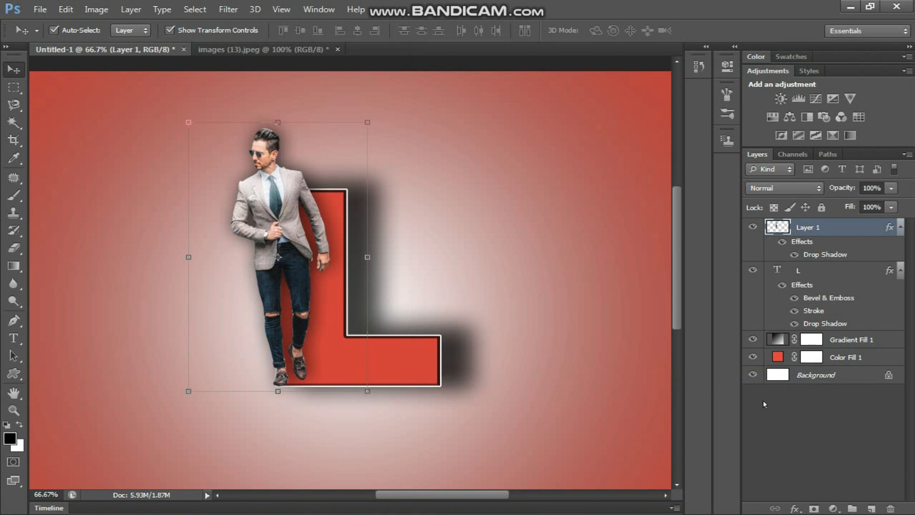
click(806, 392)
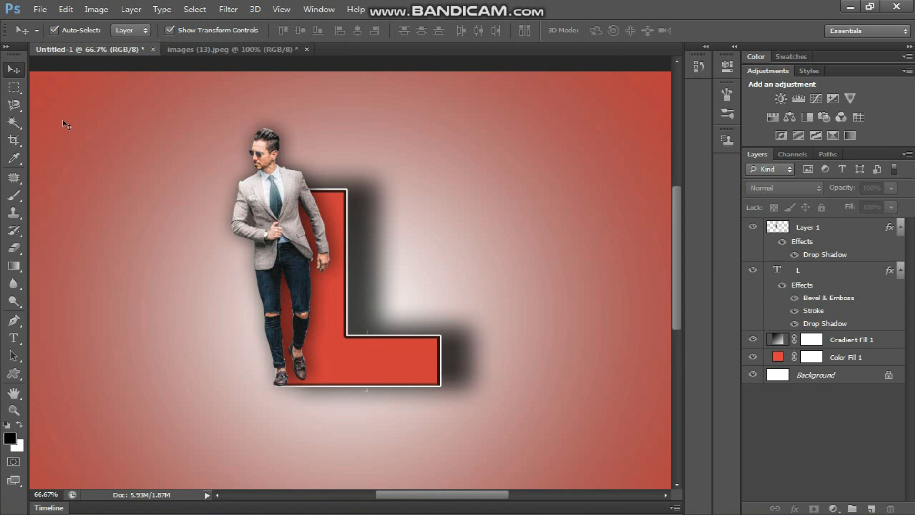
Bring up the file commands for the composition.
click(41, 9)
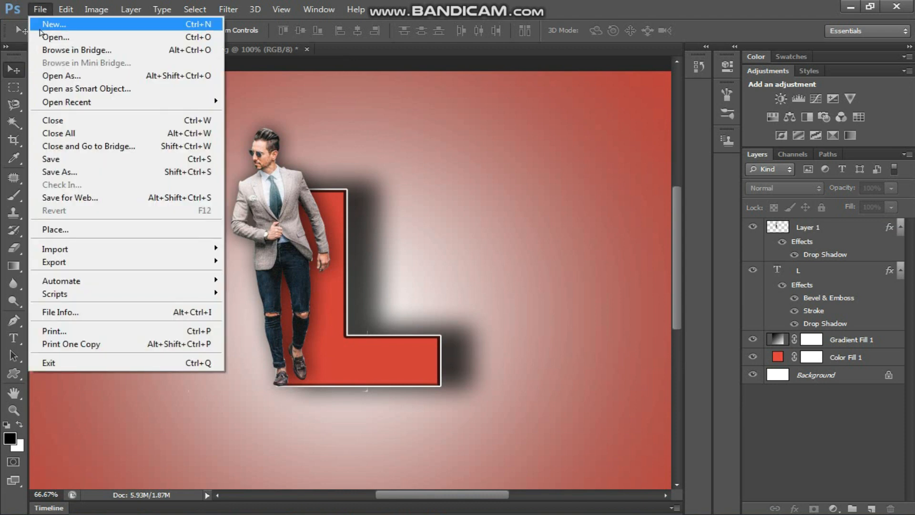